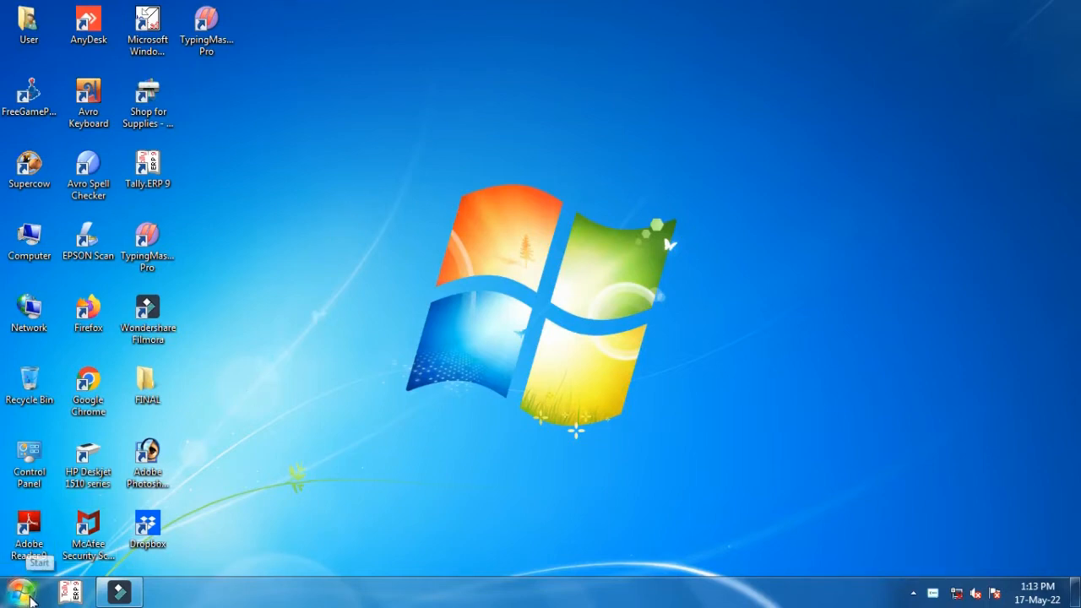
- Launch Microsoft Excel 2010 from the Start menu's Microsoft Office folder
click(21, 593)
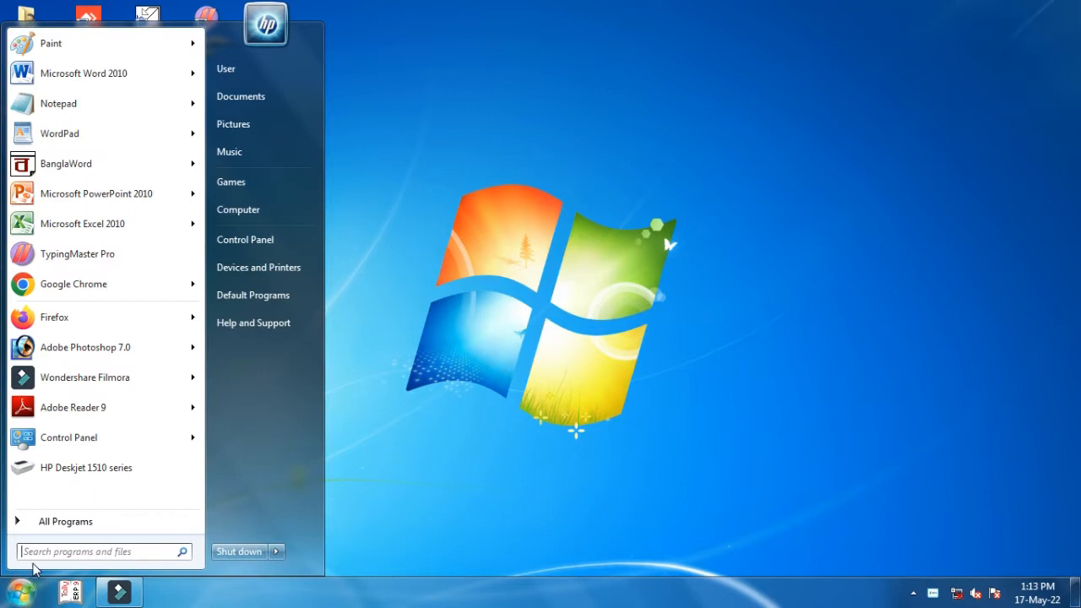
click(49, 523)
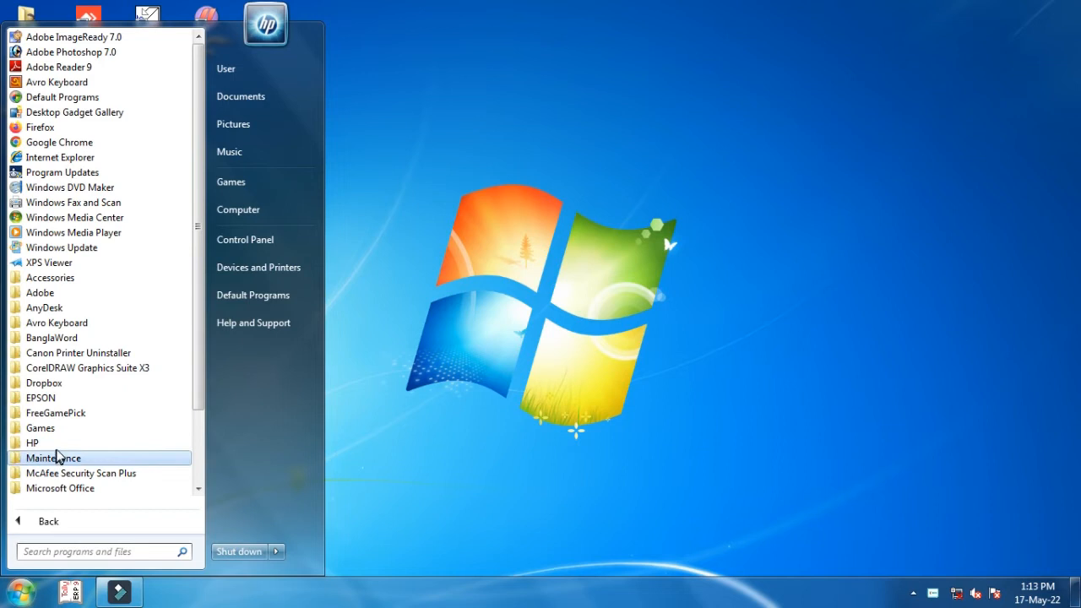
click(59, 489)
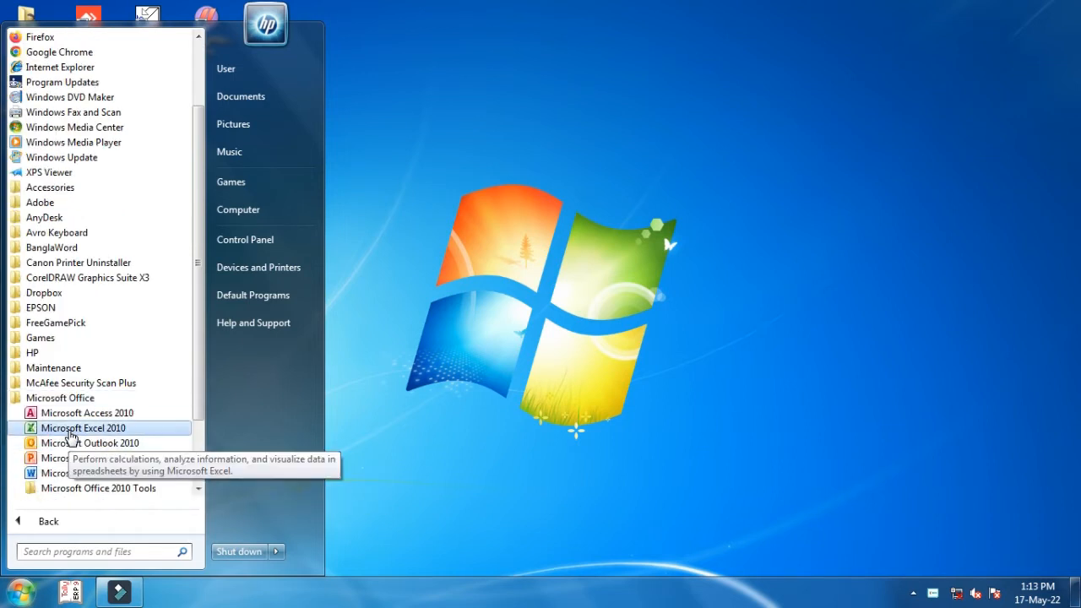
click(71, 435)
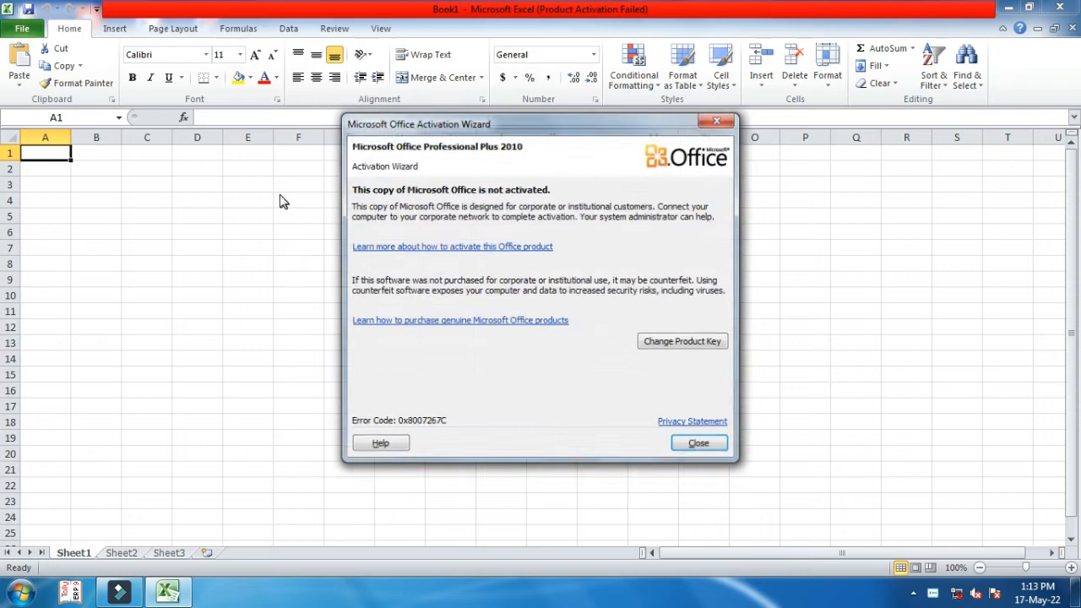
- Dismiss the activation notice and enter 'VOTER OR NOT VOTER' in A2 at 14-point size
click(718, 120)
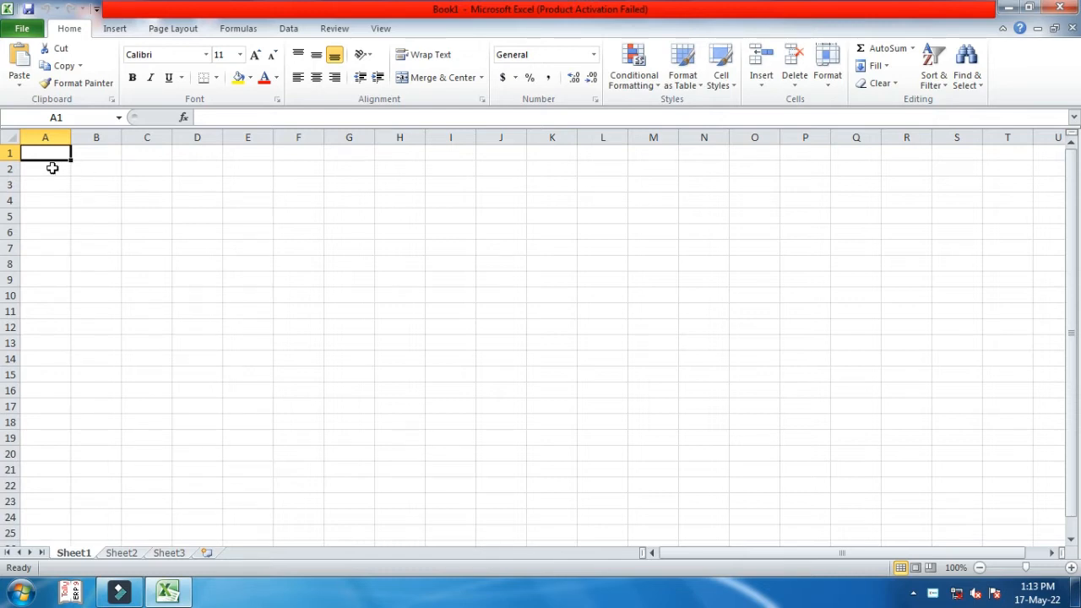
click(52, 168)
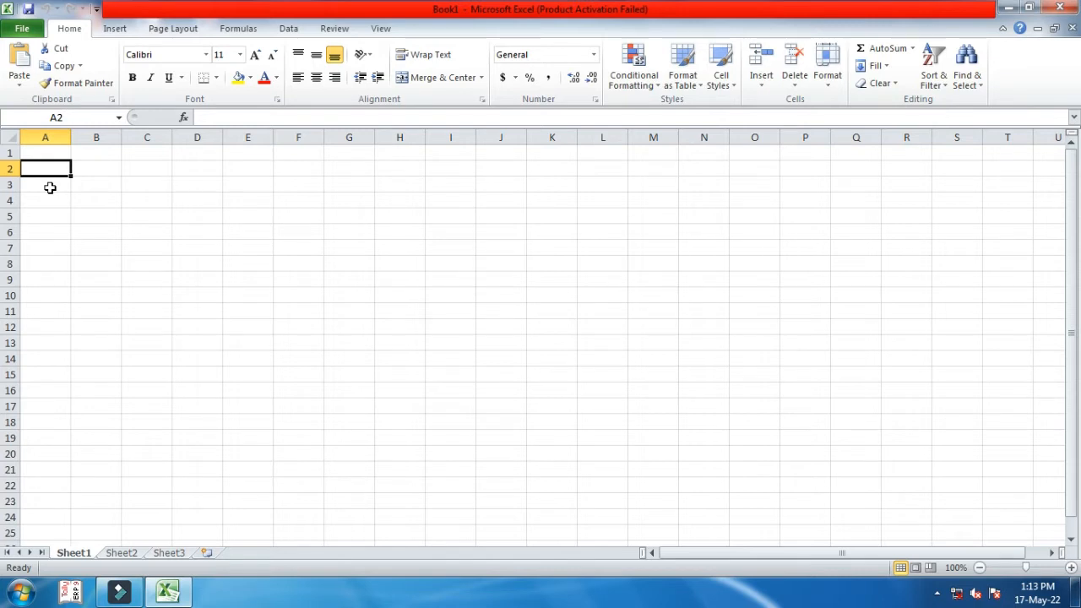
click(240, 56)
click(221, 135)
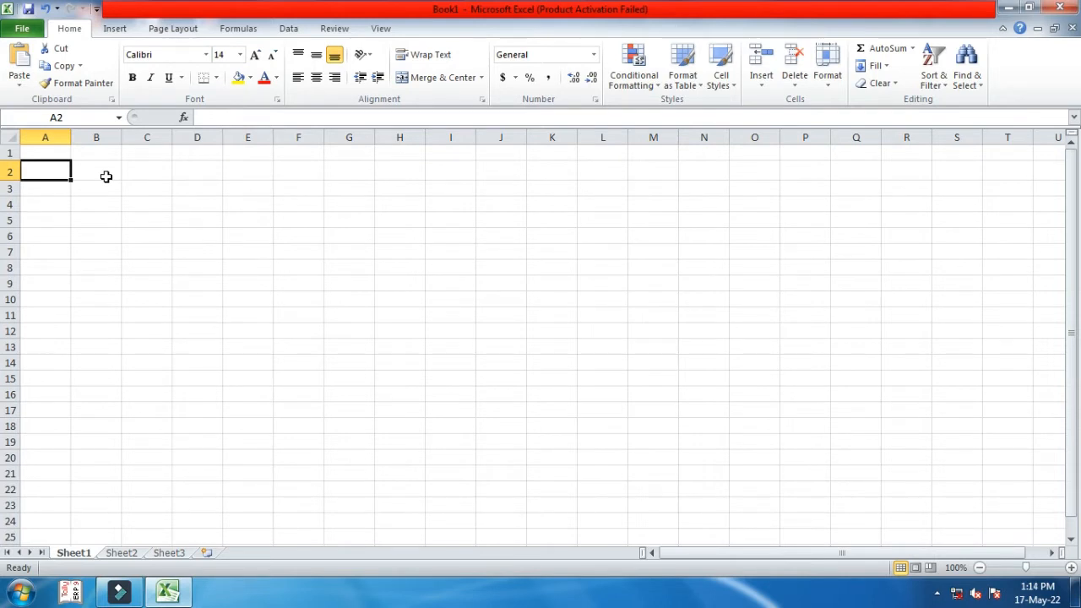
text(VOT)
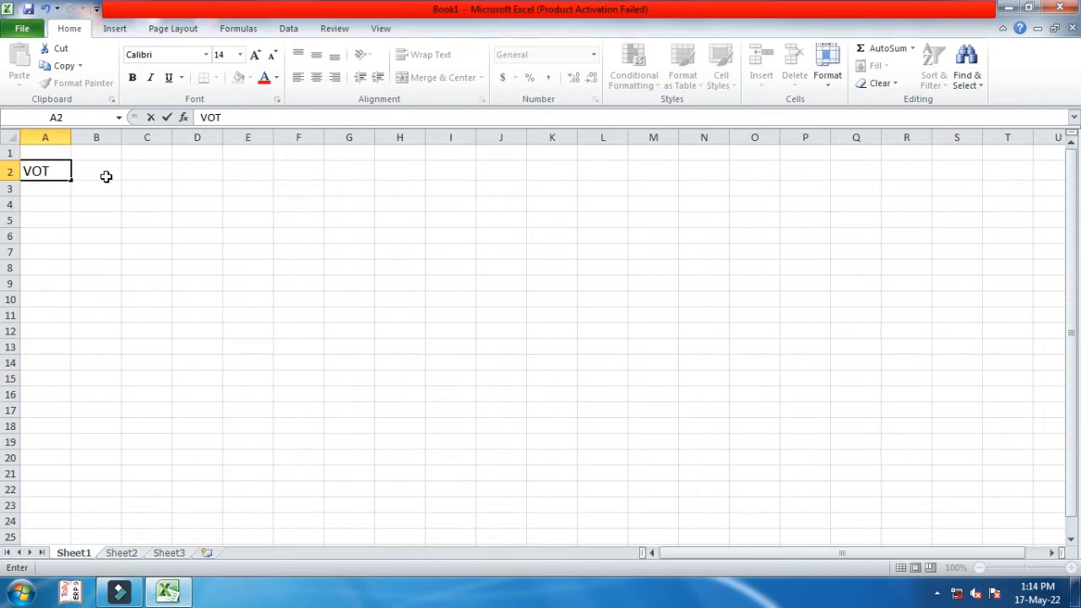
text(ER OR N)
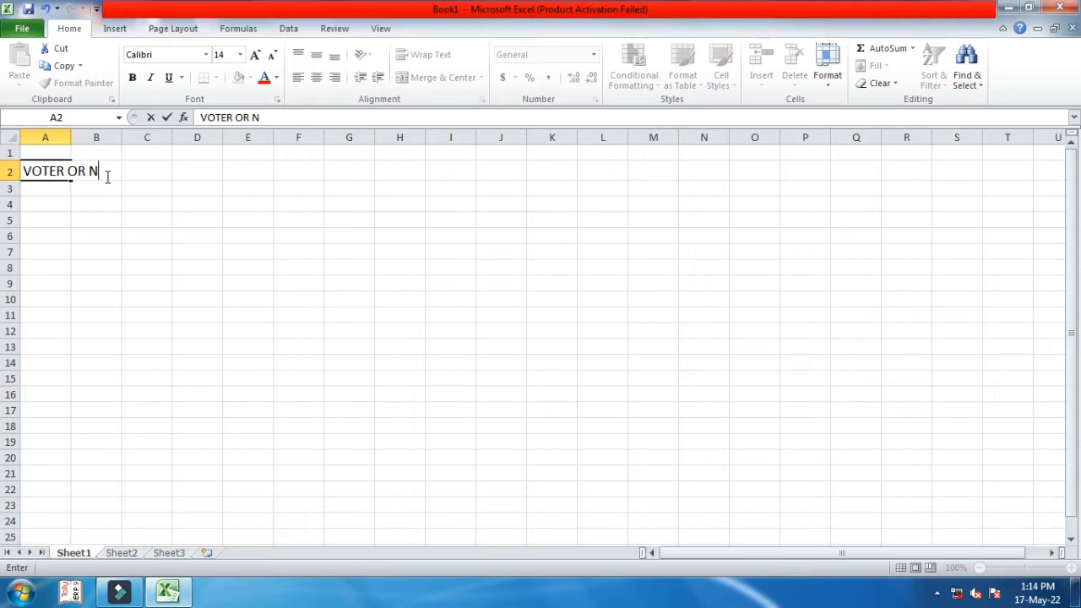
text(OT VOTER)
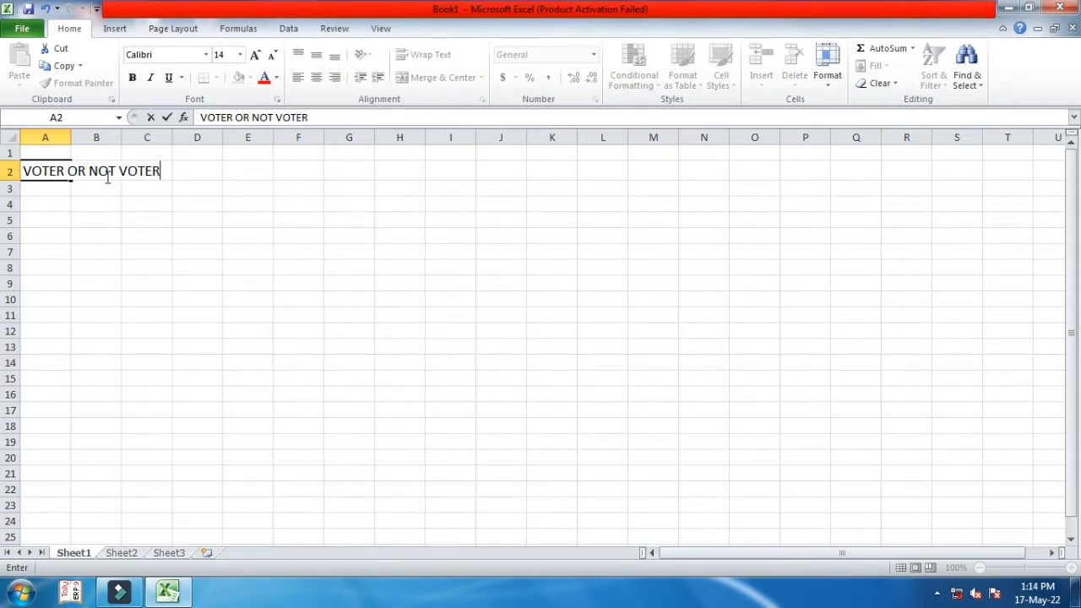
click(57, 190)
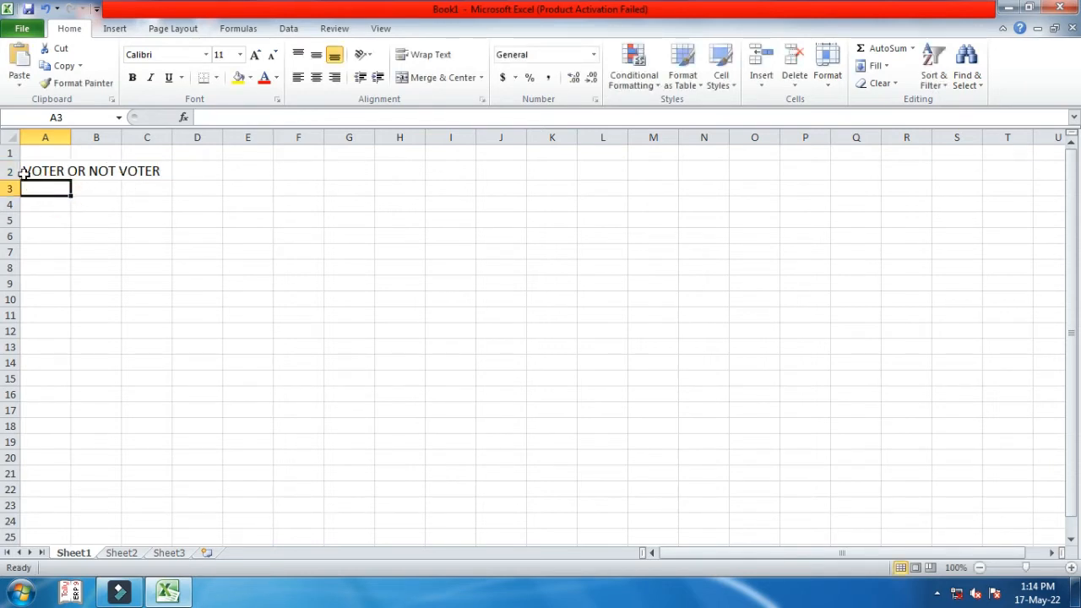
- Merge and centre the title across A2:I2 with orange fill and red text
drag(28, 172, 473, 170)
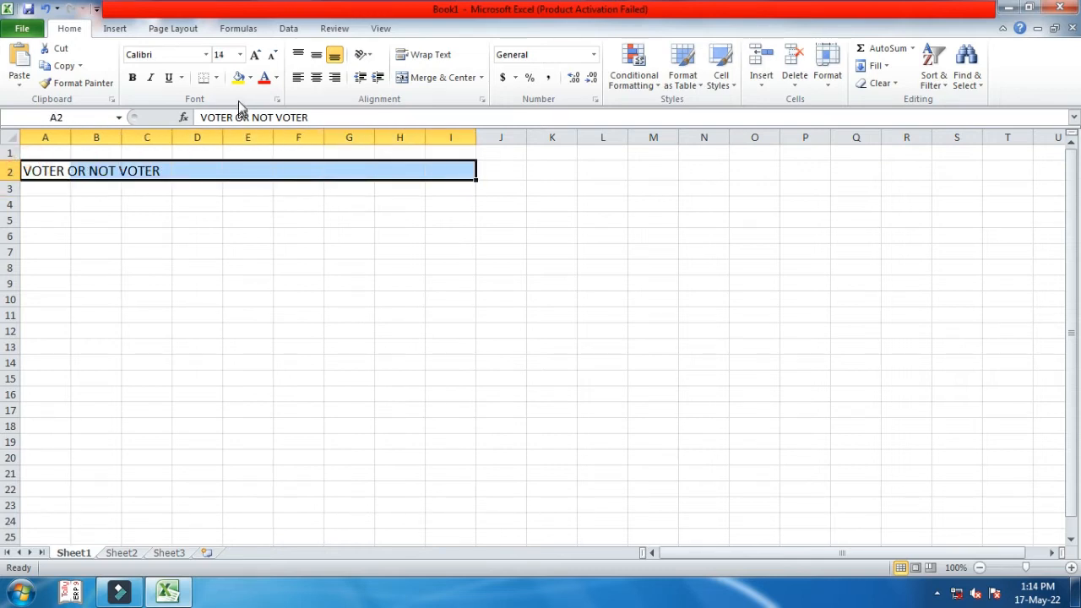
click(447, 85)
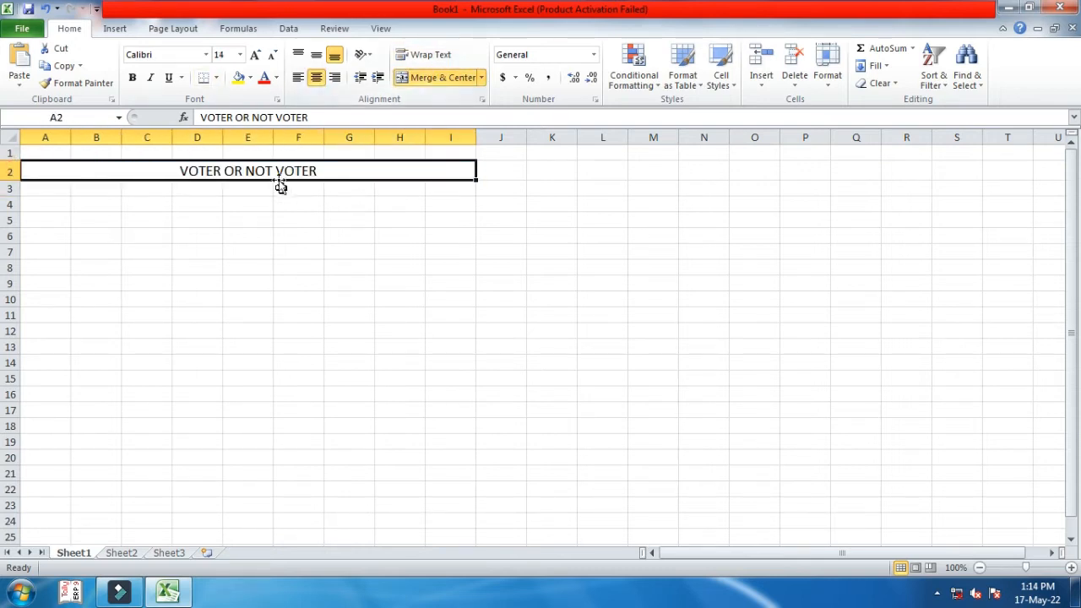
click(250, 79)
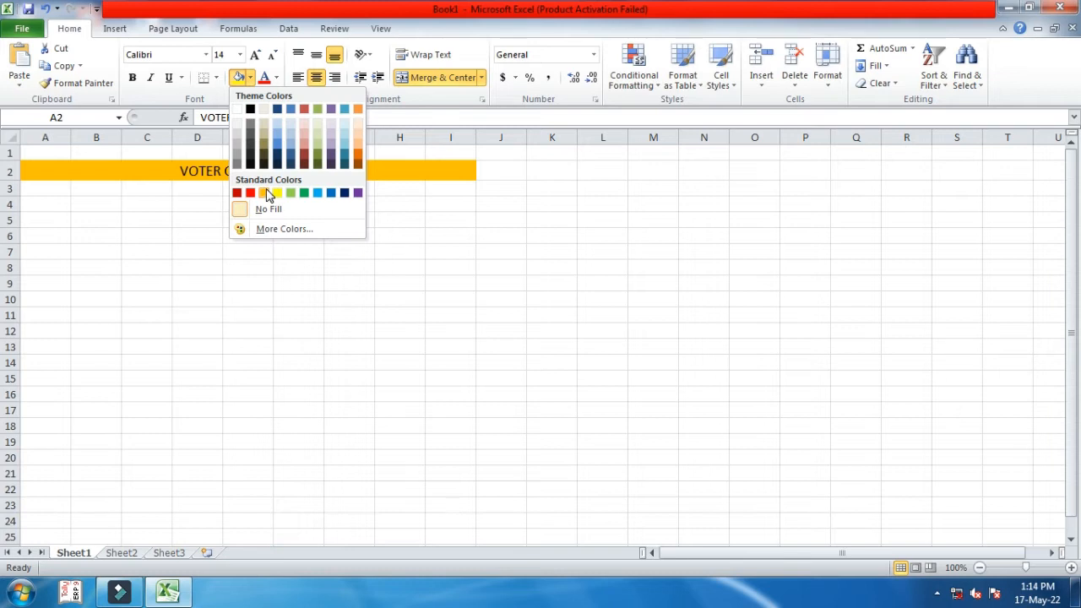
click(265, 193)
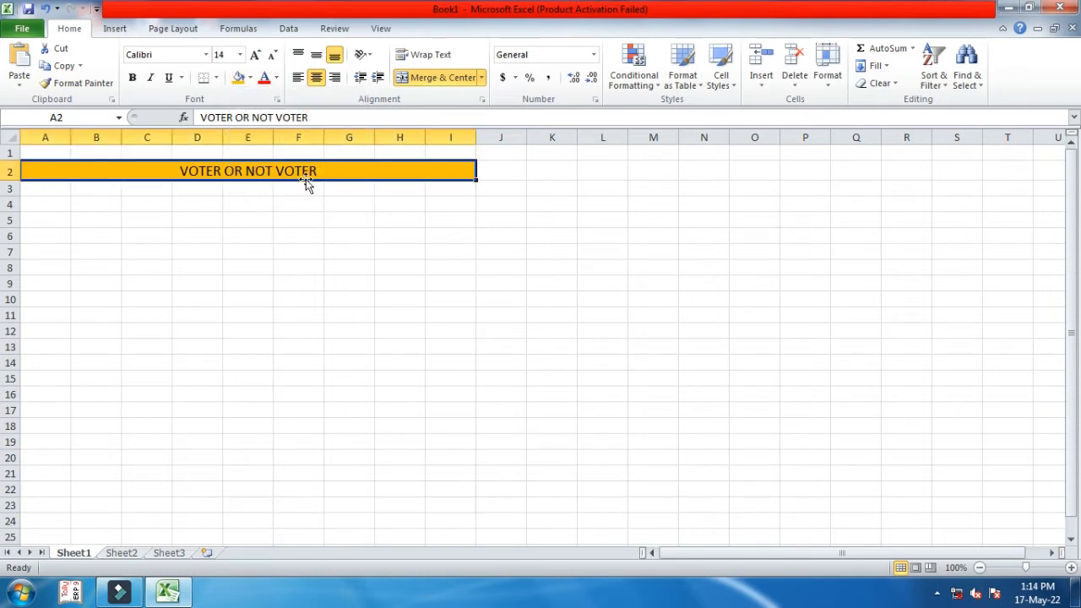
click(276, 78)
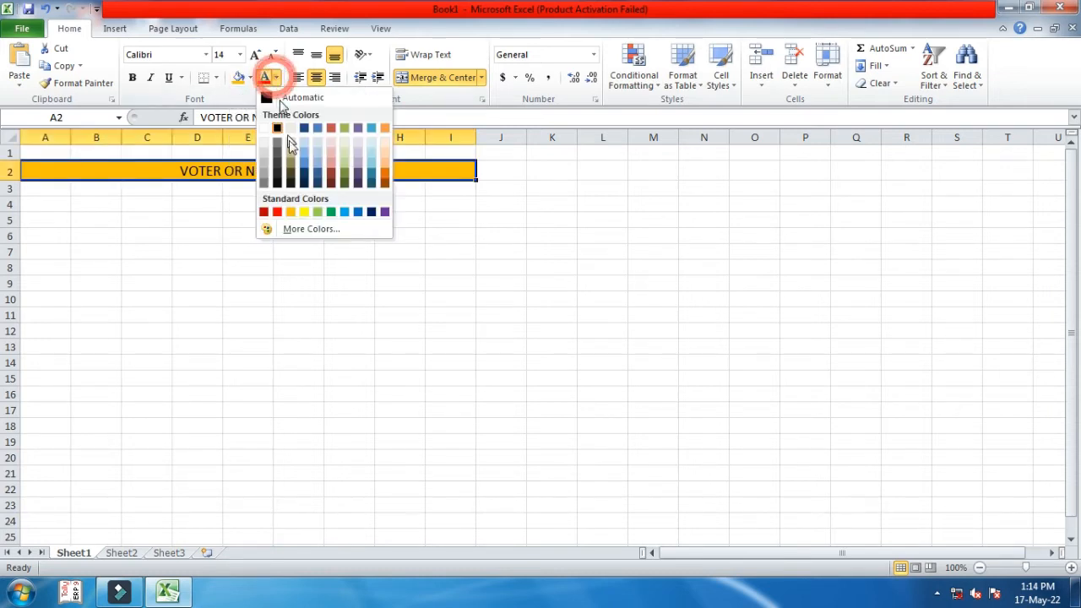
click(276, 212)
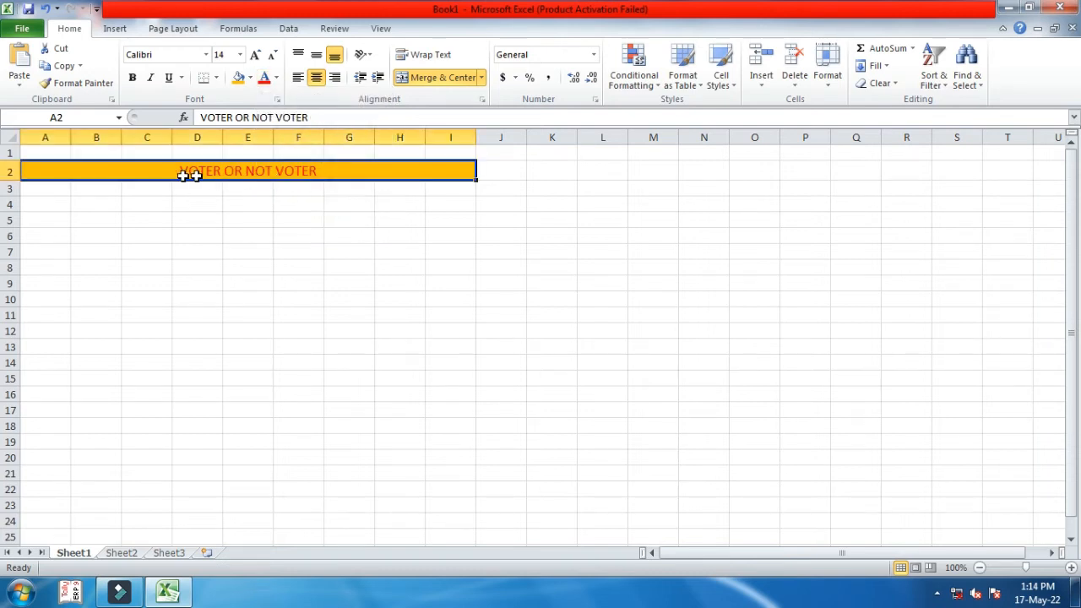
click(64, 206)
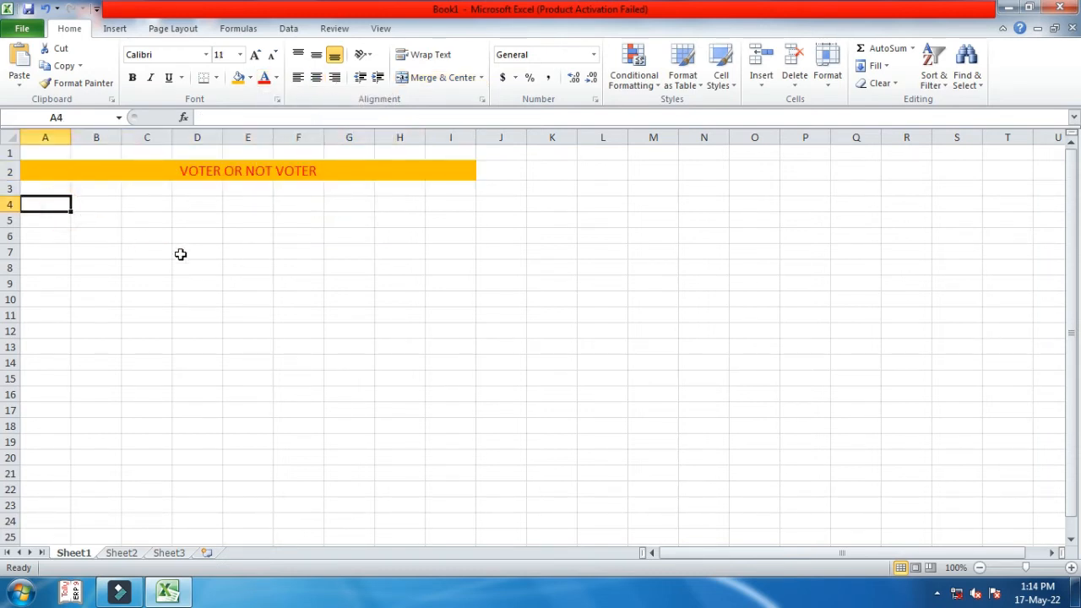
- Enter headings SL. NO and NAME in A4:B4, widening column B and centring NAME
text(SL)
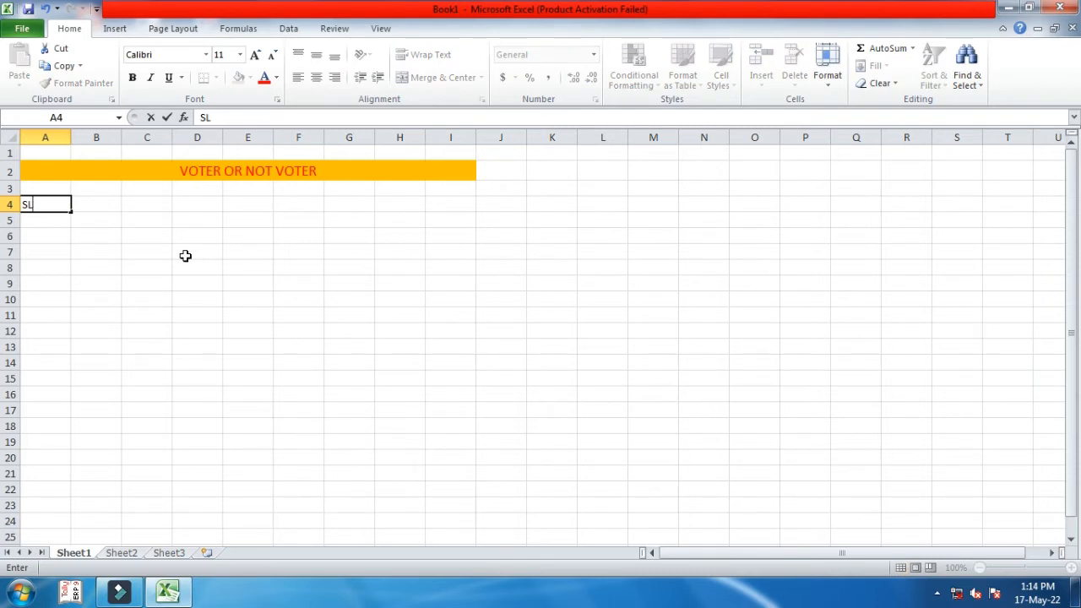
text(. NO)
key(Tab)
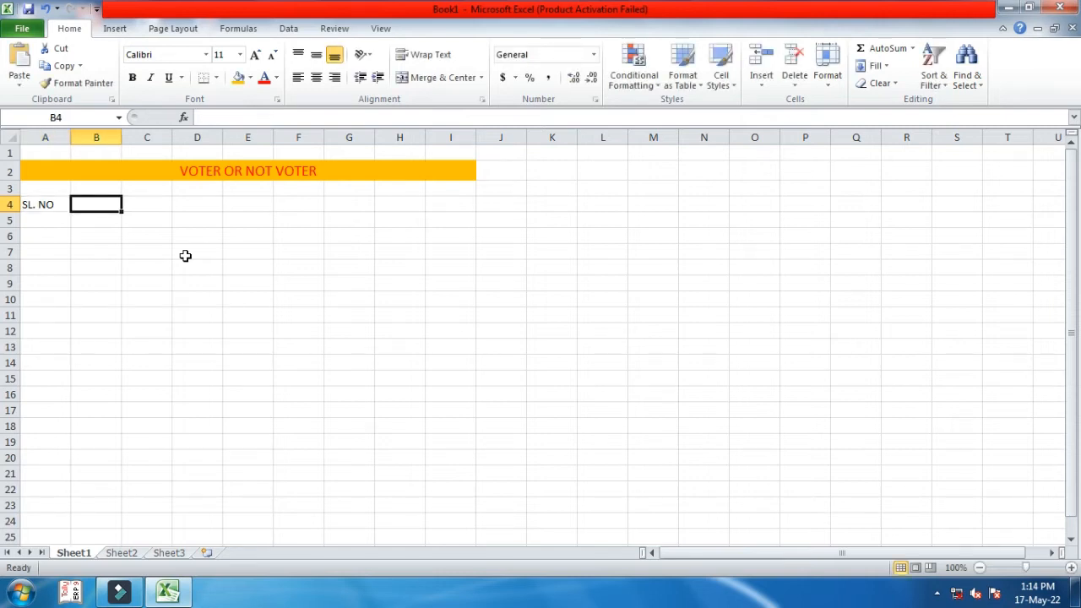
text(NAME)
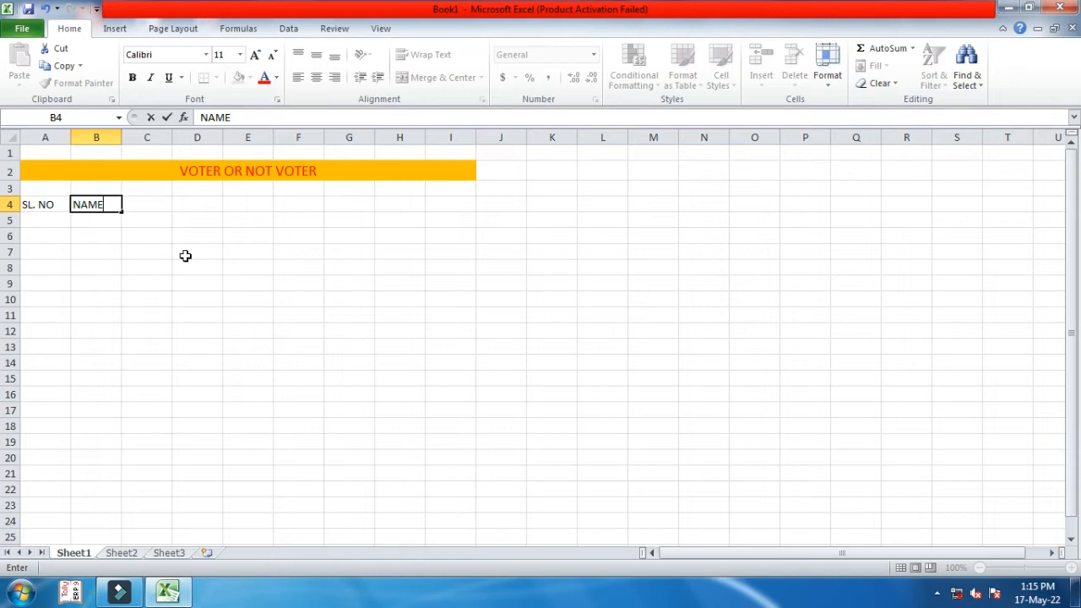
click(97, 218)
drag(122, 137, 230, 144)
click(93, 203)
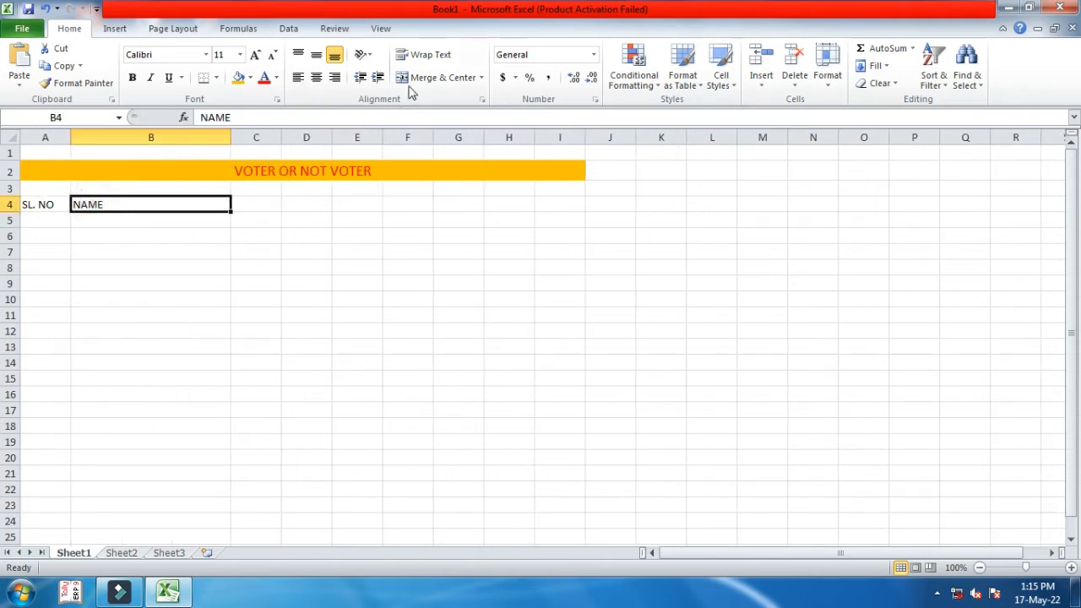
click(316, 77)
- Add the AGE and STATUS headings in C4 and D4
click(245, 203)
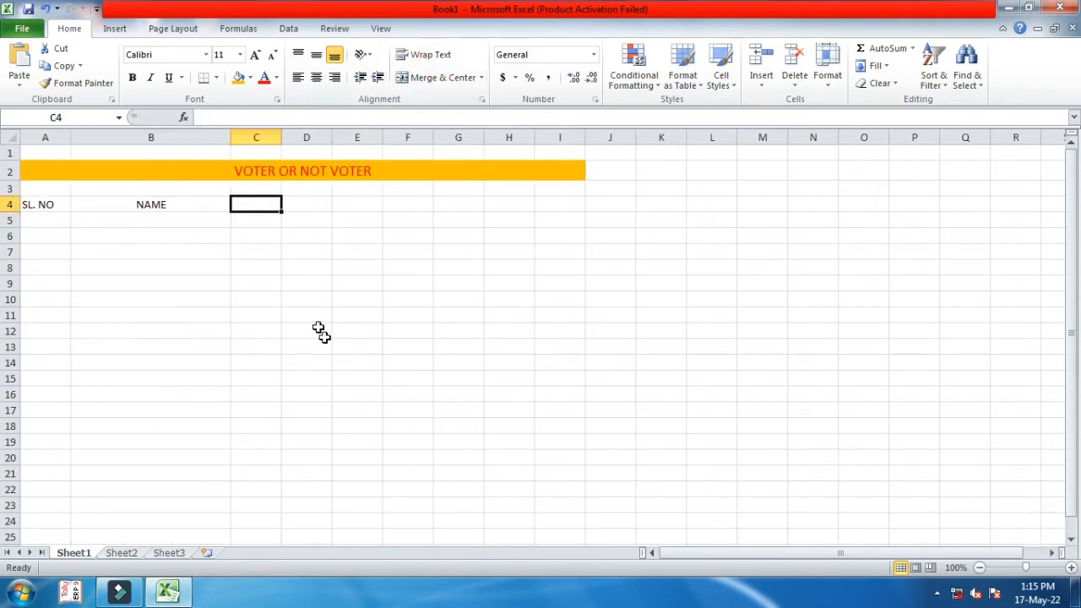
text(AGE)
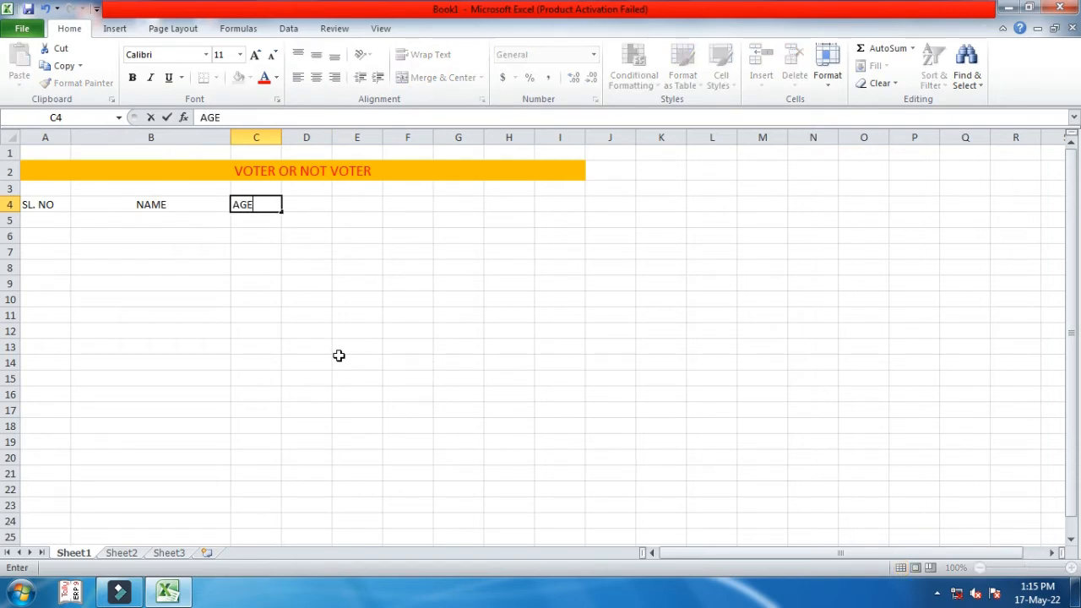
key(Tab)
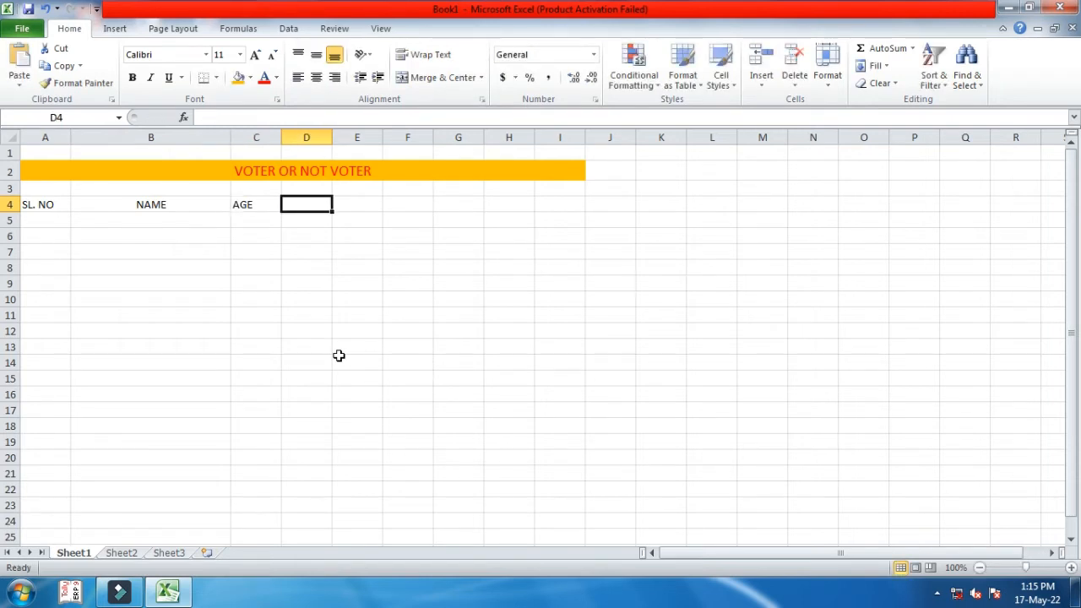
text(STAT)
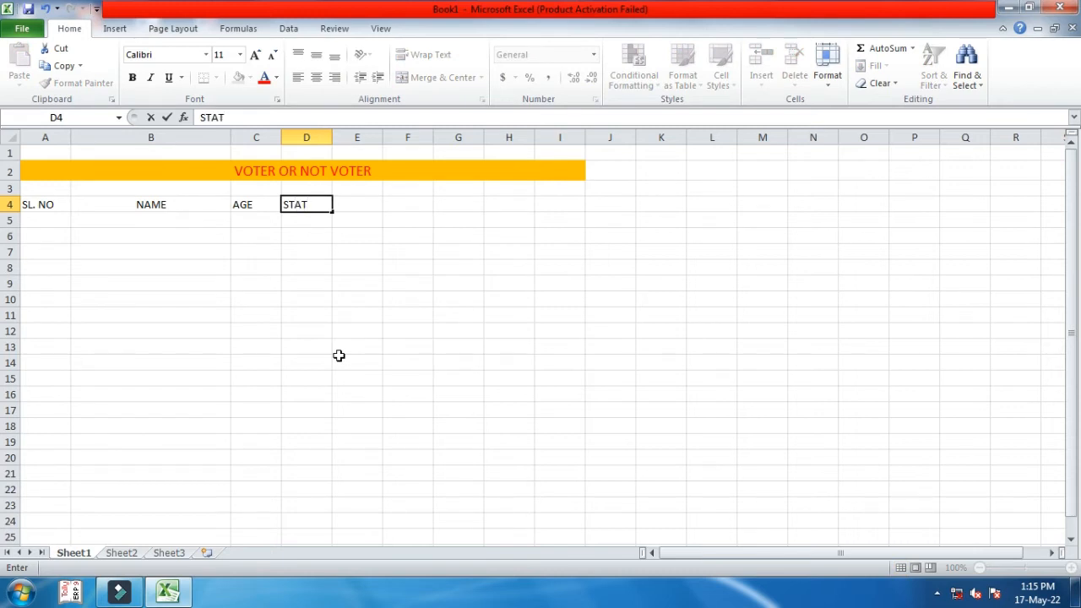
text(US)
key(ctrl+Return)
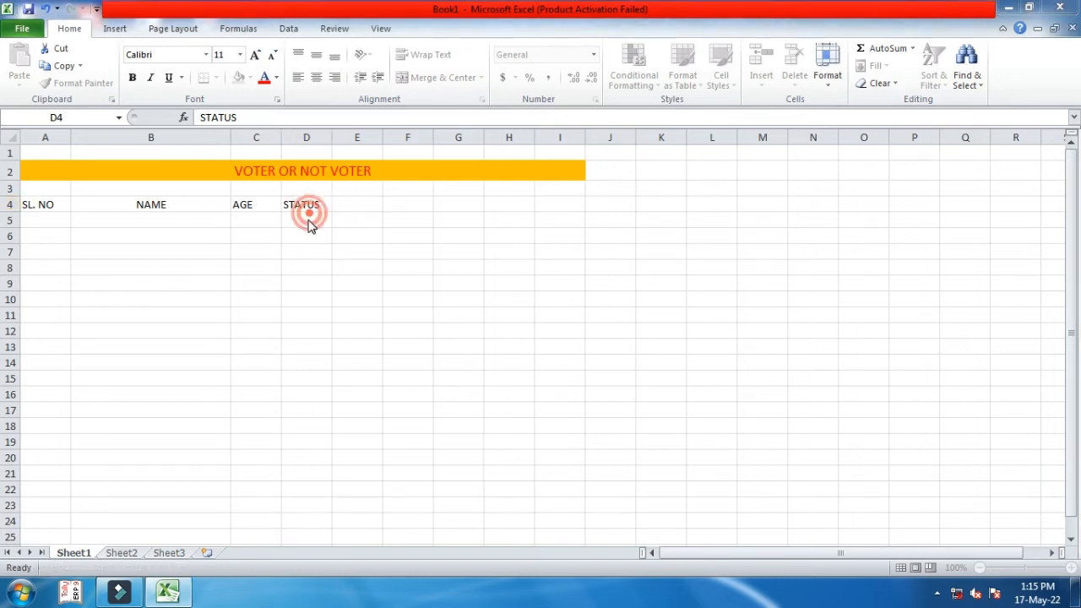
- Dismiss the colour-scheme prompt and widen column D to fit STATUS
click(730, 128)
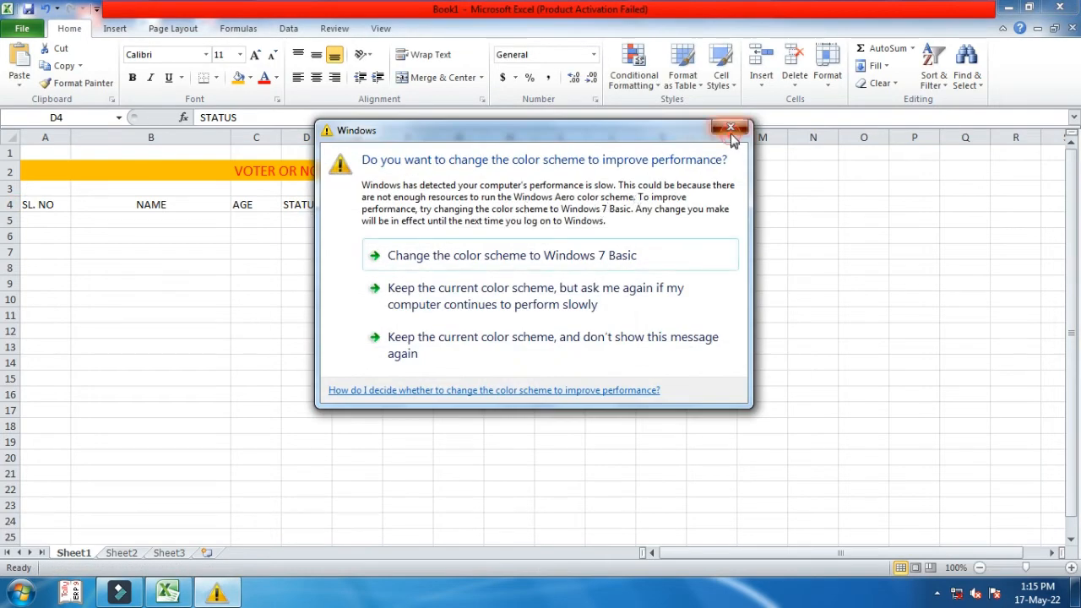
drag(335, 138, 364, 138)
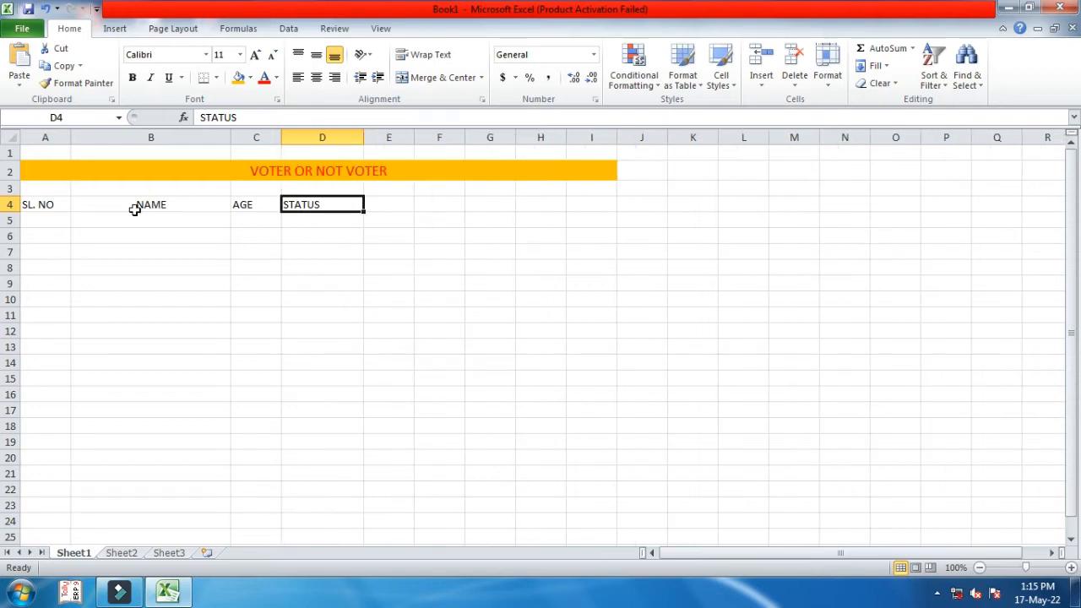
double_click(33, 205)
double_click(53, 205)
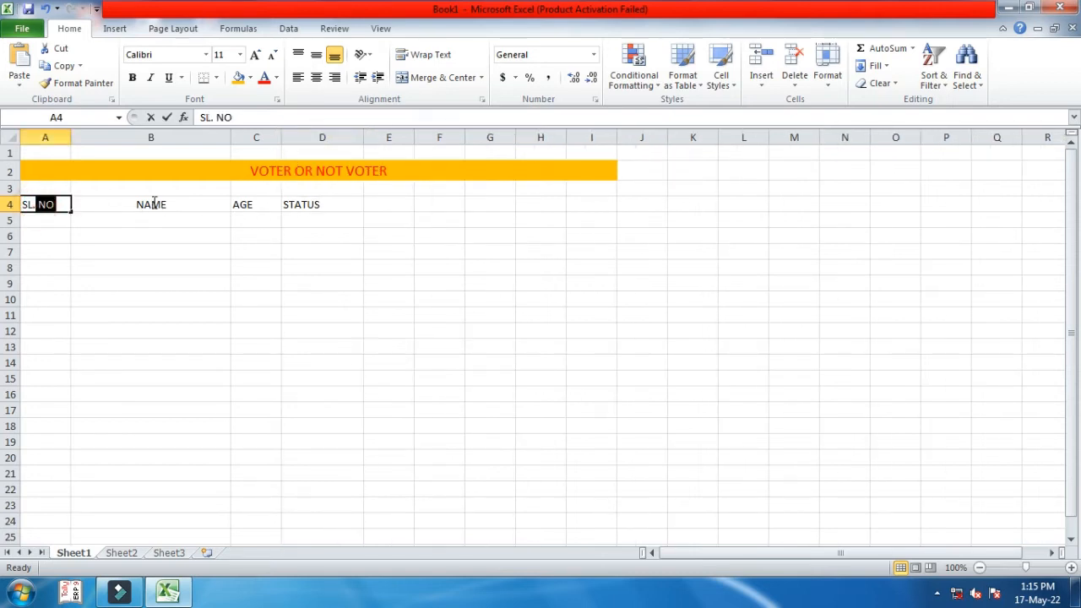
click(130, 227)
click(46, 205)
- Centre the four headings in A4:D4 and start applying a fill colour
drag(137, 205, 316, 208)
click(315, 76)
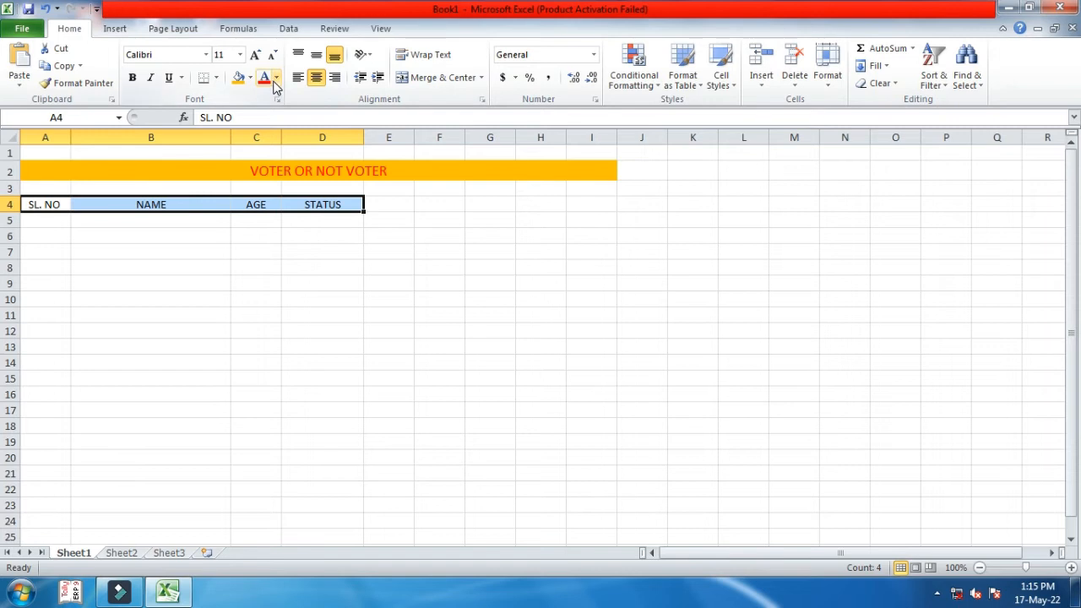
click(275, 77)
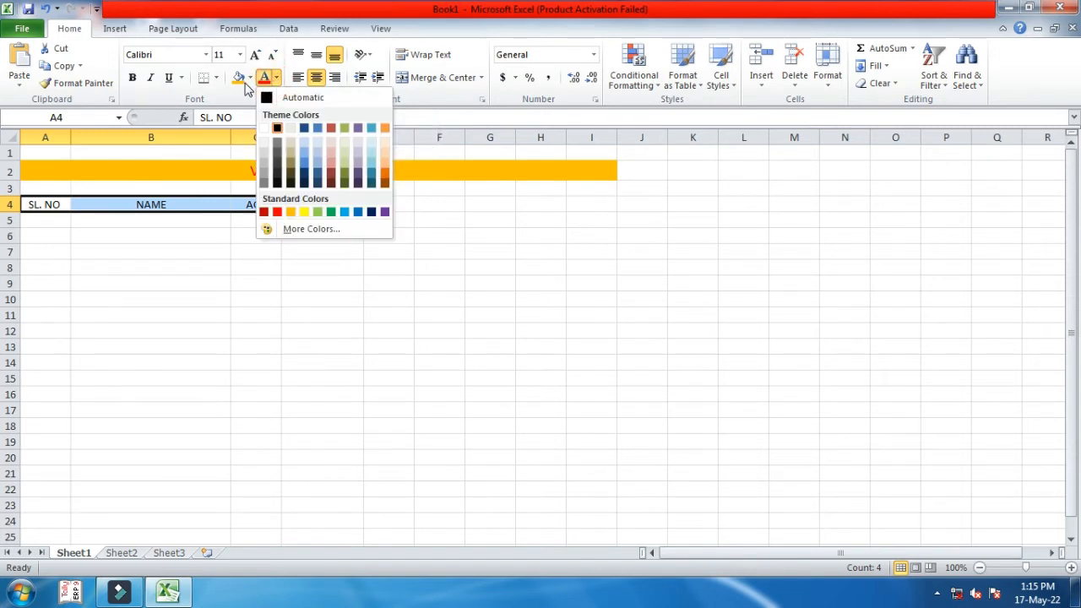
click(242, 79)
click(250, 77)
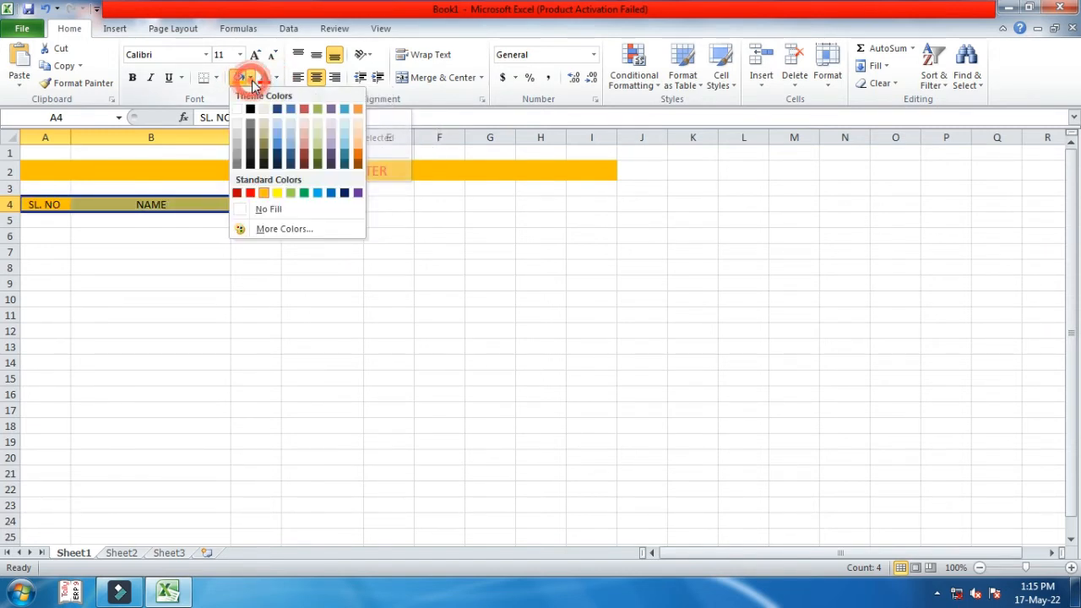
- Fill the heading row green, enter serial numbers 1 and 2 in A5:A6 and select them
click(304, 194)
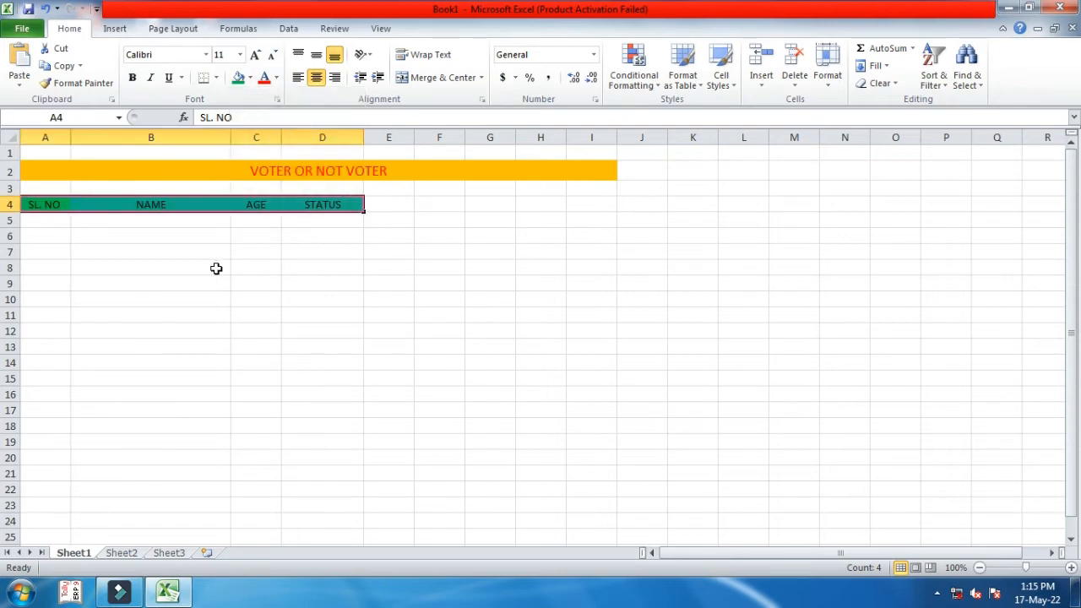
click(48, 220)
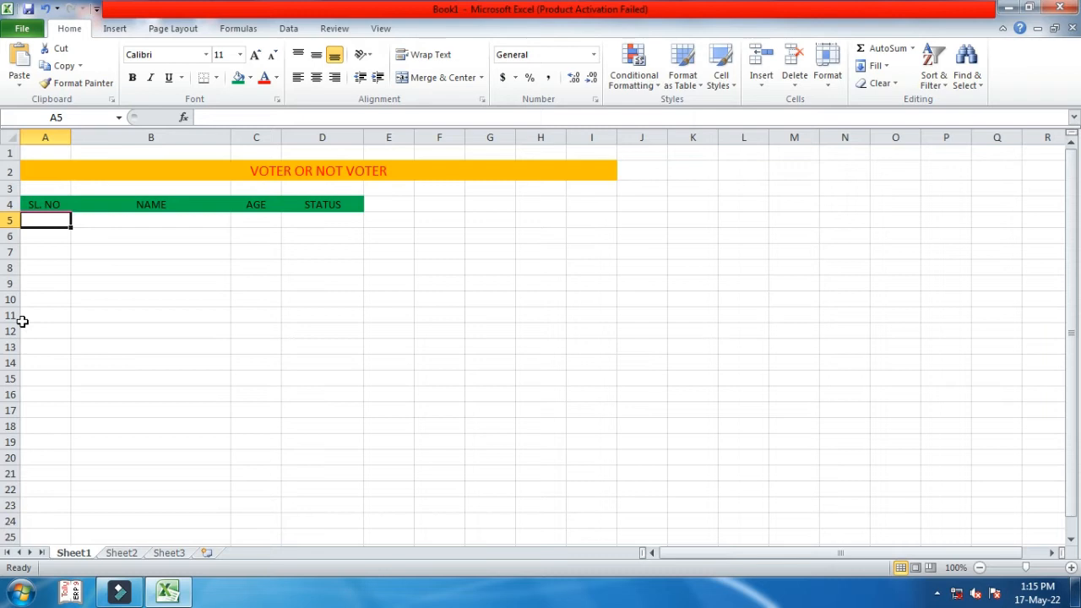
text(1)
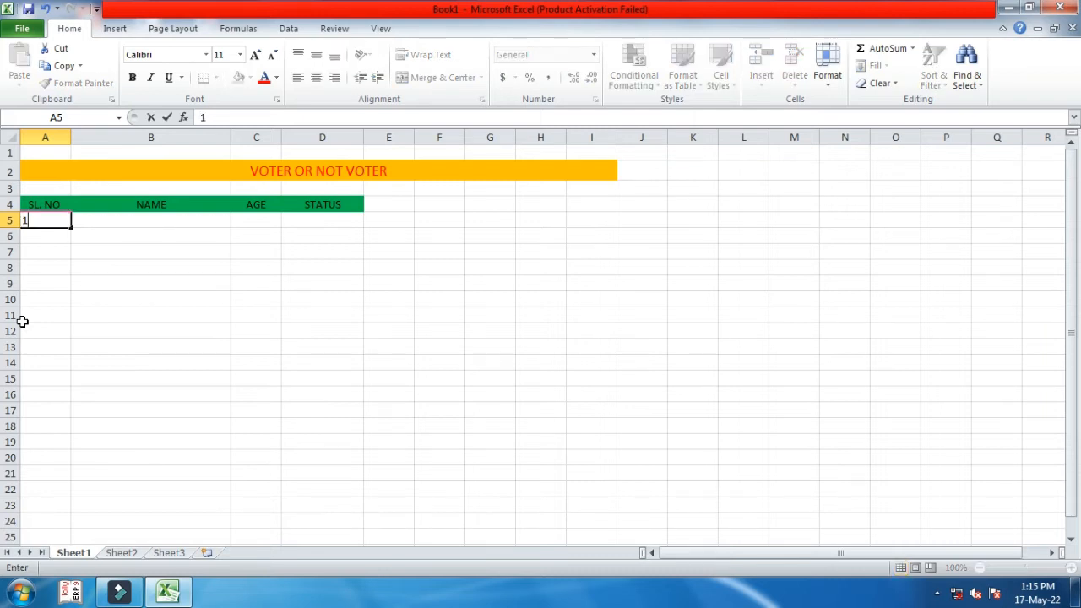
key(Return)
text(2)
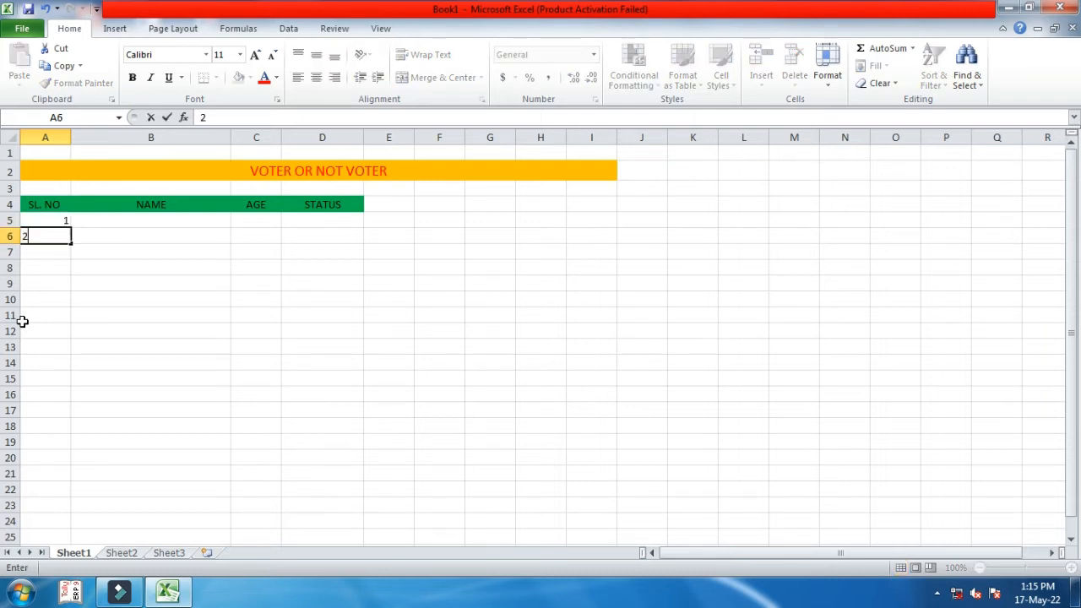
drag(40, 221, 69, 290)
- Enter the first two people's names in B5:B6 with ages 21 and 20
click(96, 222)
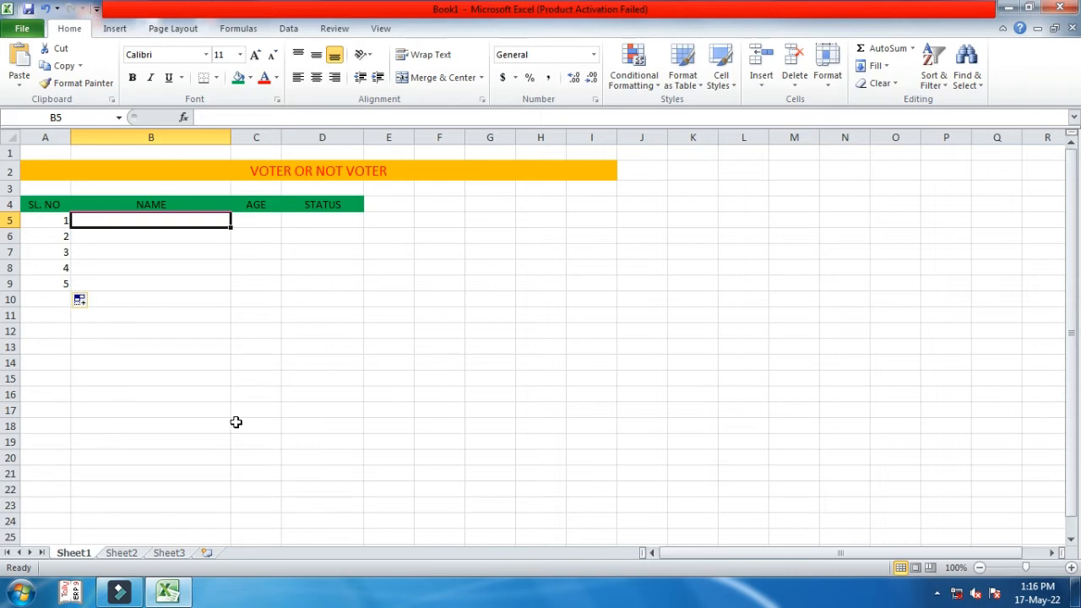
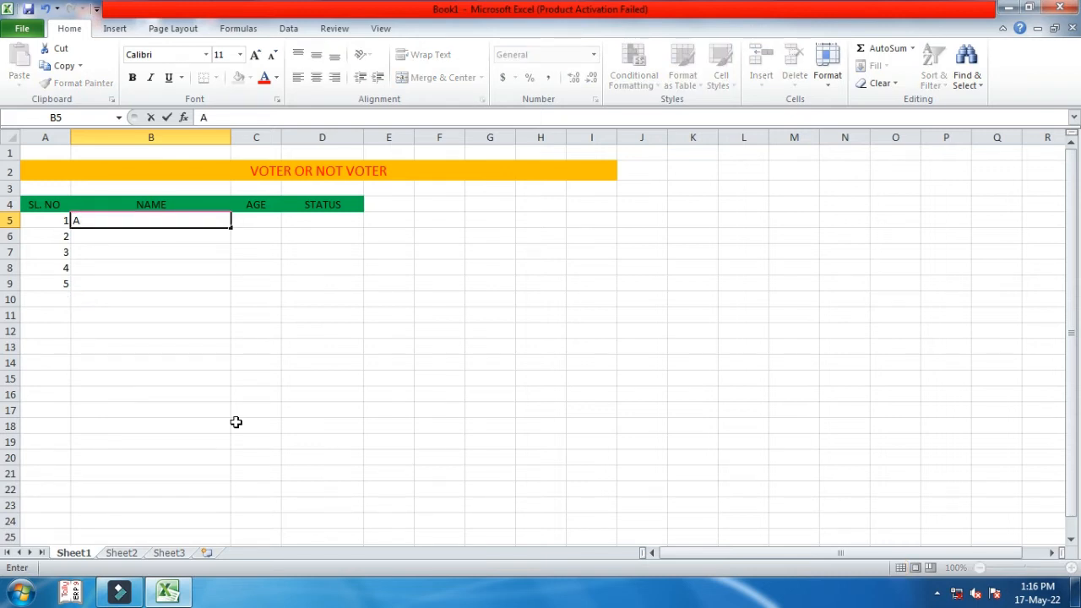
key(Tab)
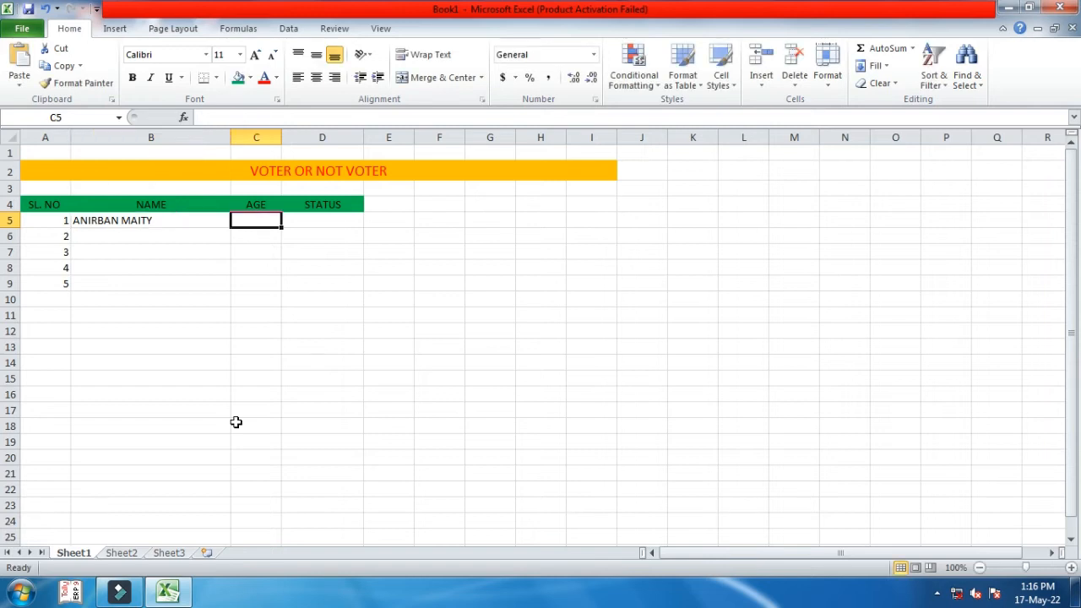
text(21)
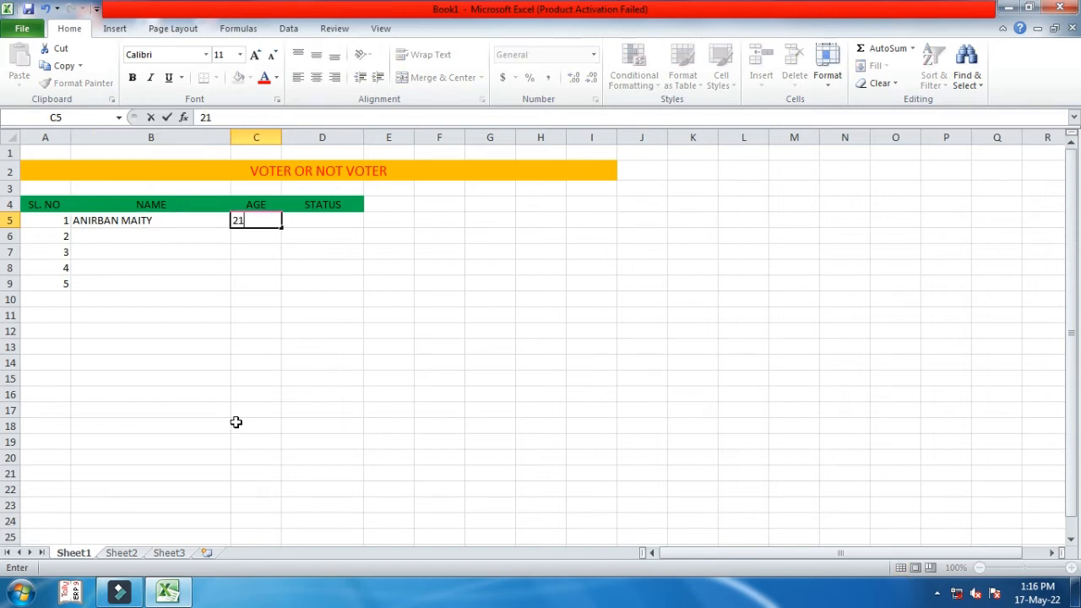
key(Return)
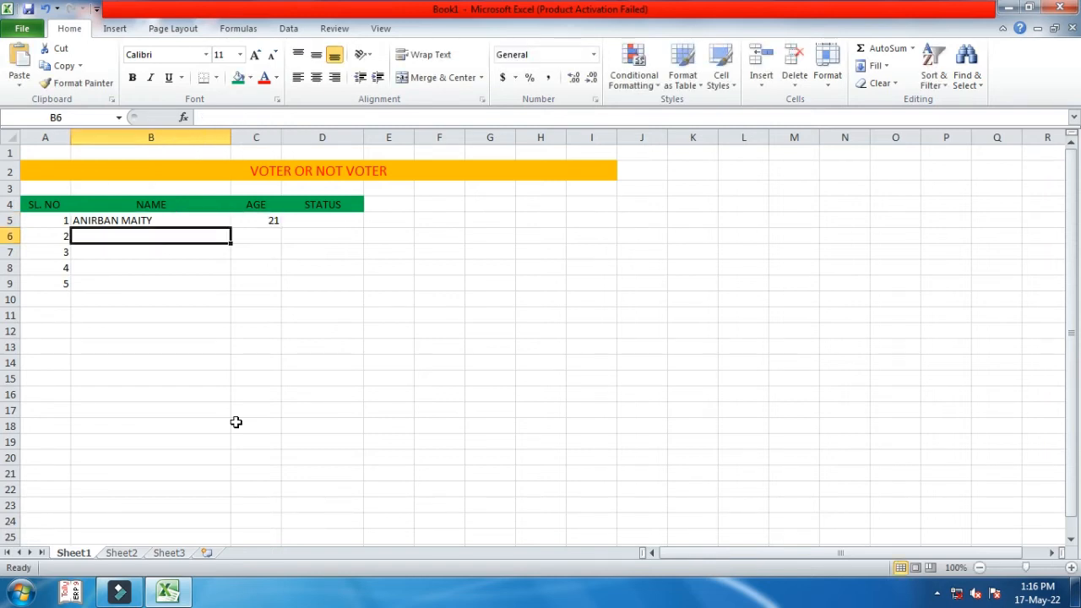
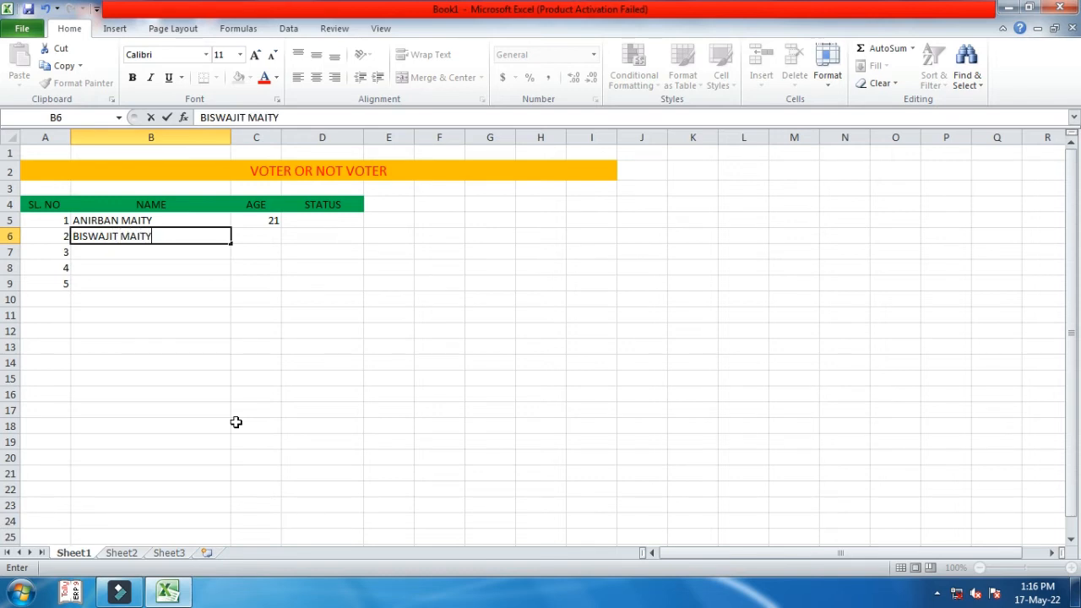
key(Tab)
text(20)
key(Return)
- Enter the third person's name in B7 with age 35, correcting typos
key(Left)
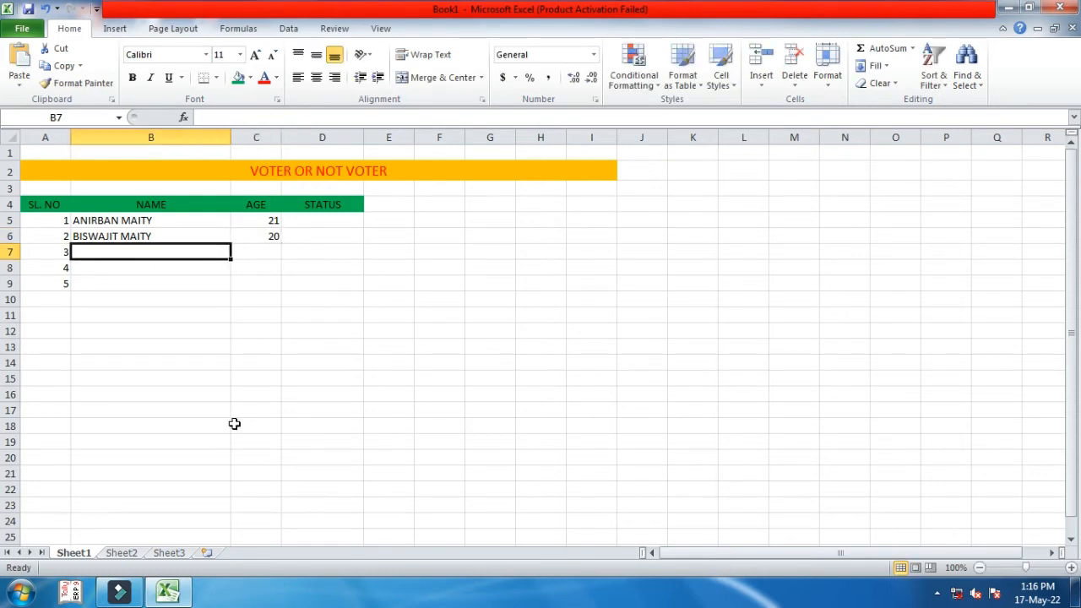
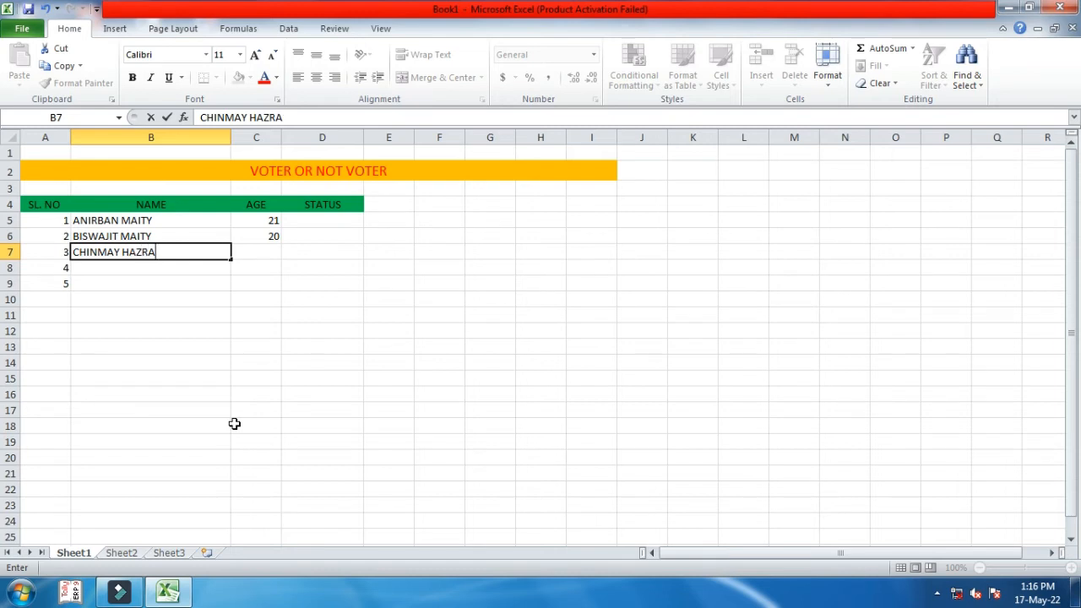
key(Tab)
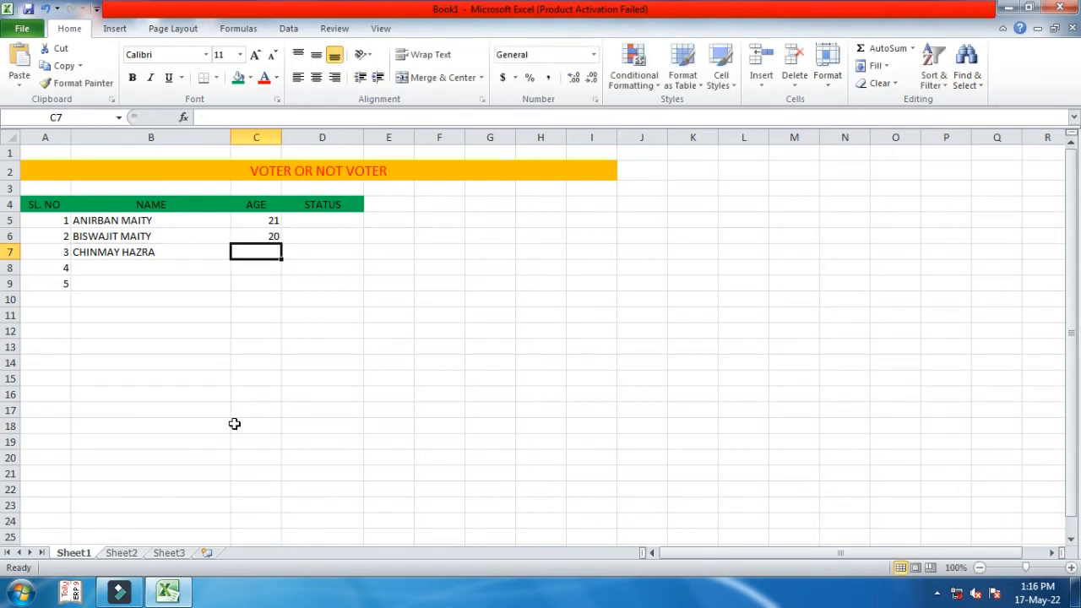
text(35)
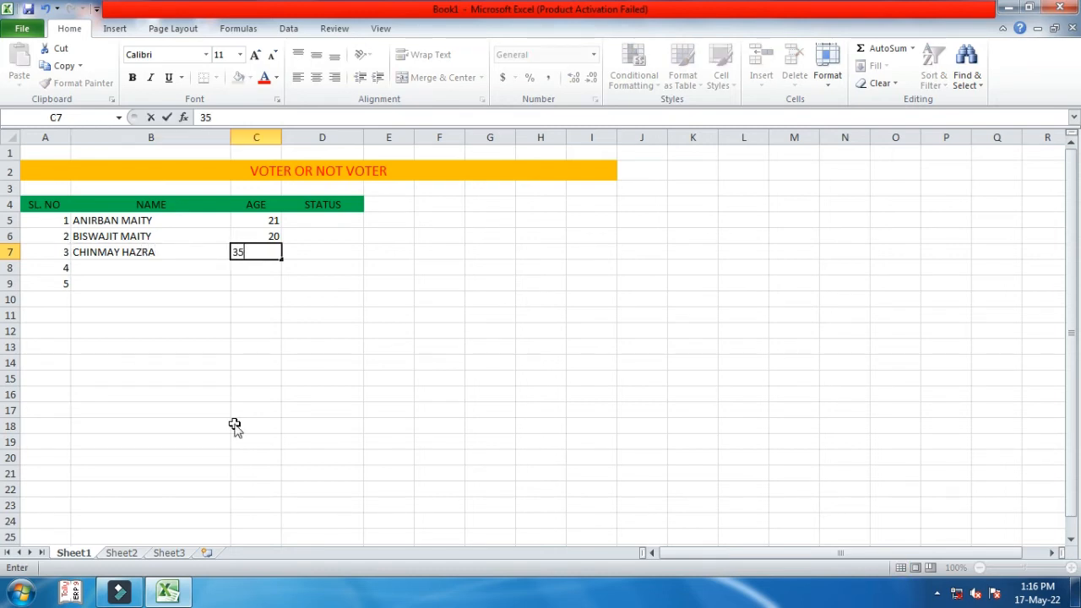
key(Return)
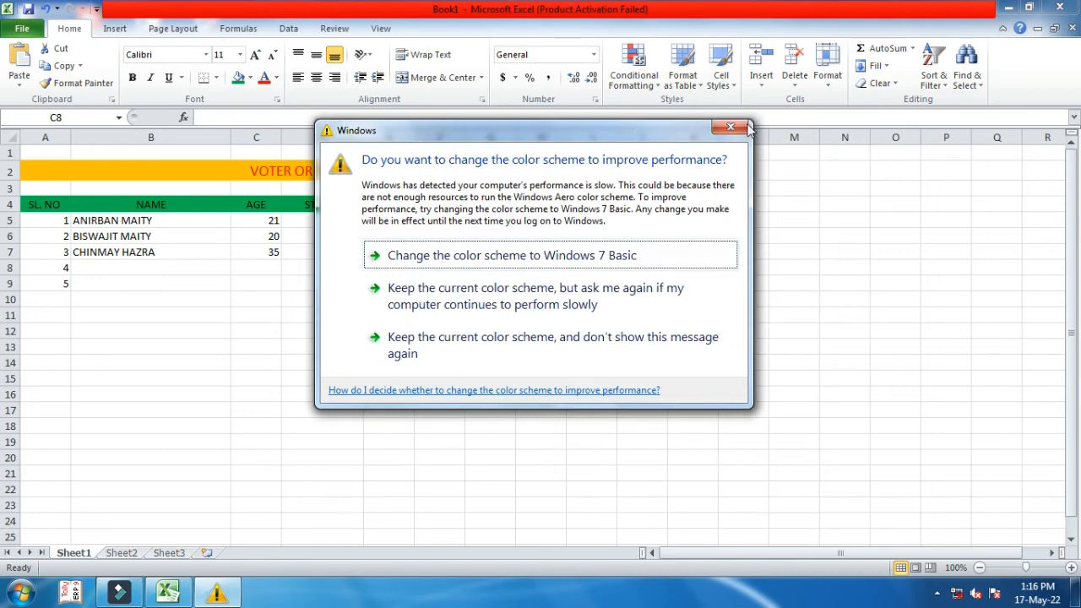
- Dismiss the prompt and enter names in B8:B9 with ages 17 and 17.6
click(731, 128)
click(138, 266)
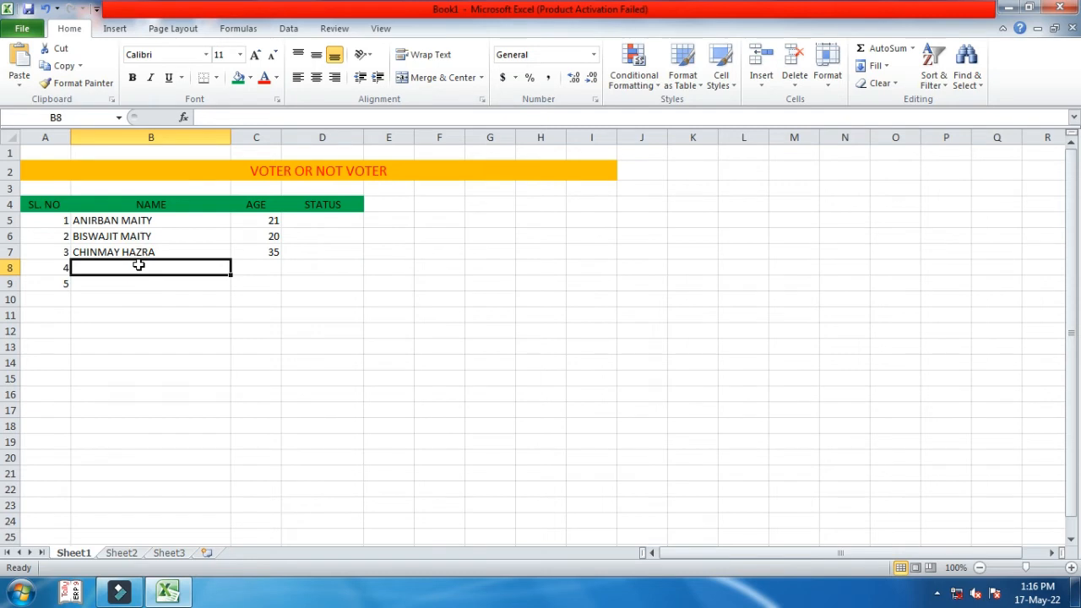
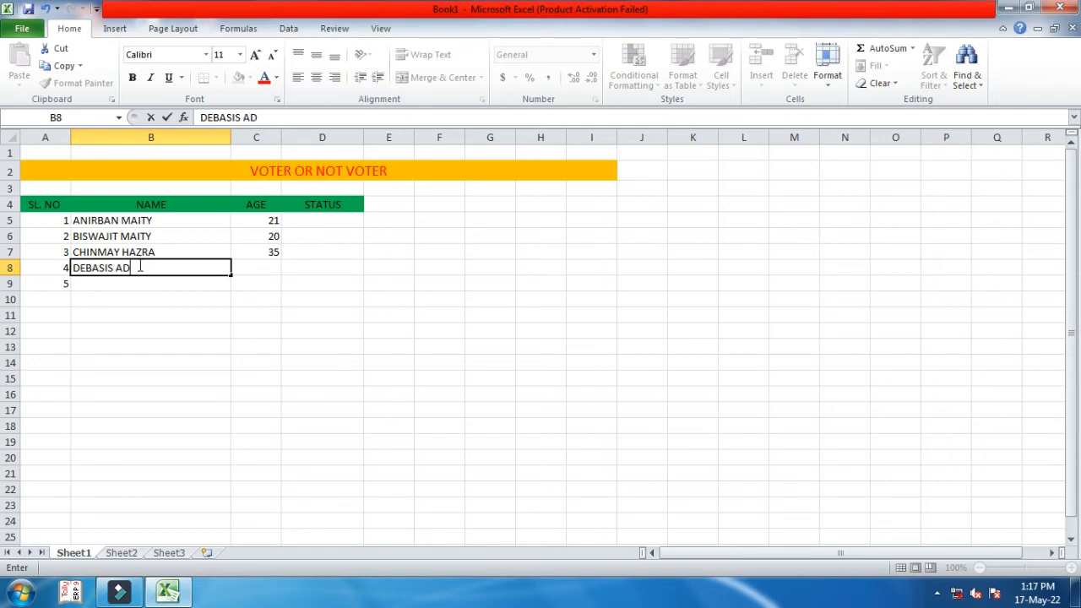
key(Tab)
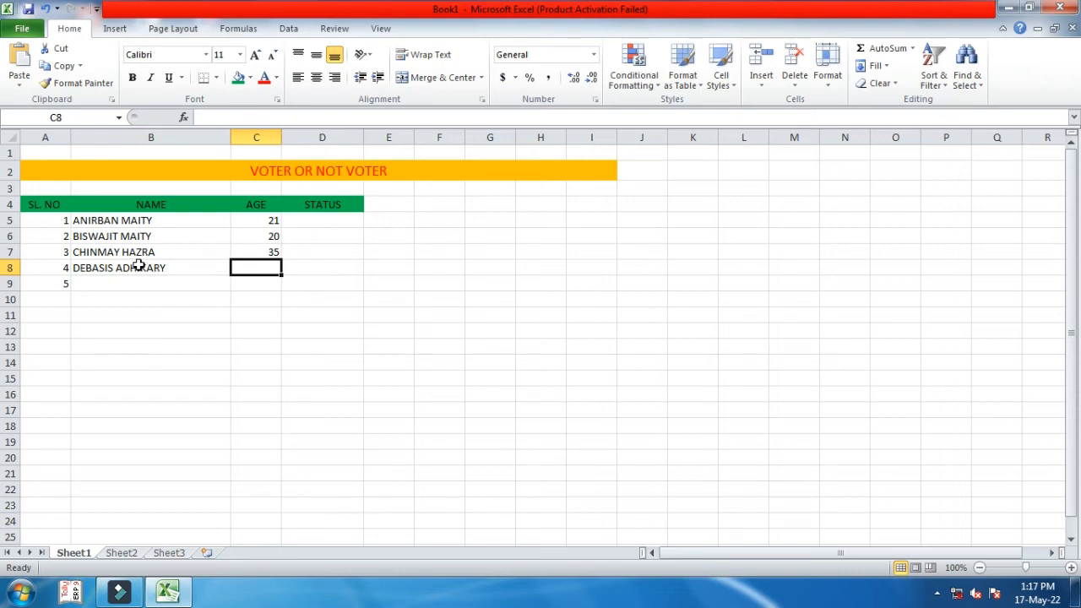
text(17)
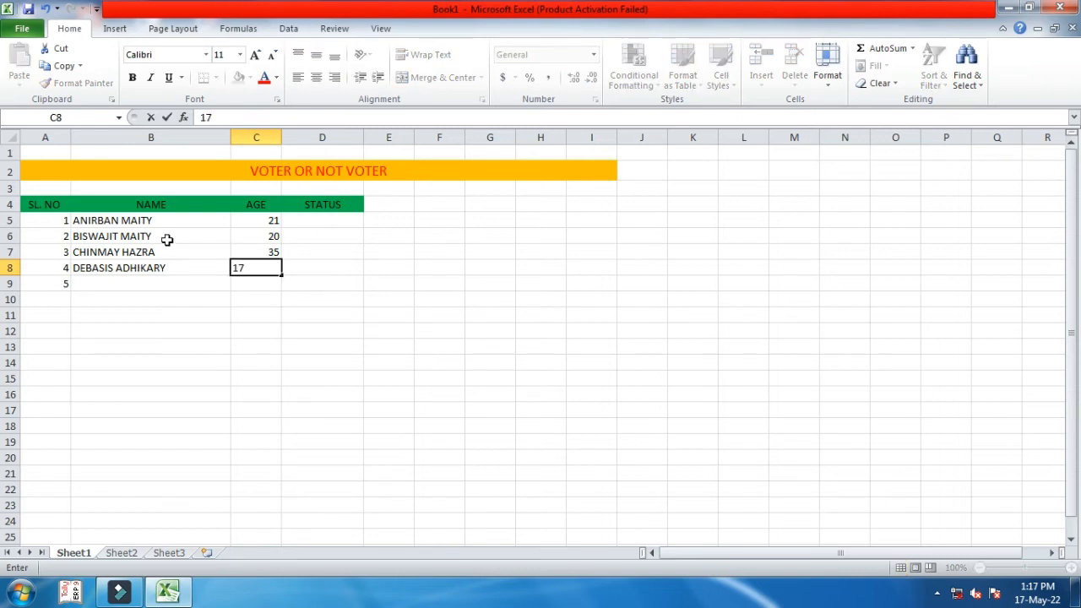
key(Return)
key(Left)
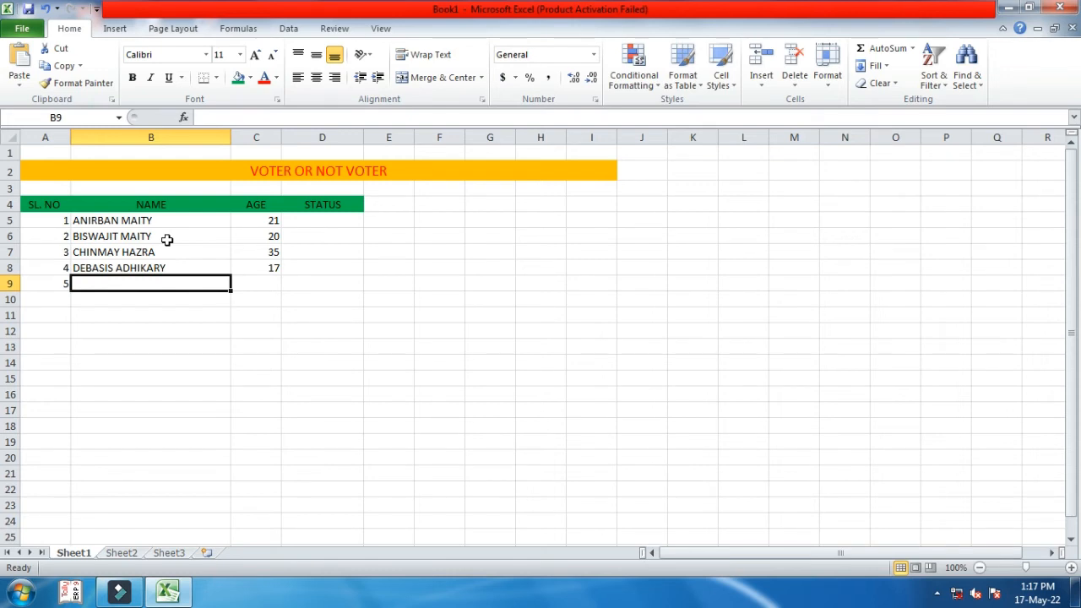
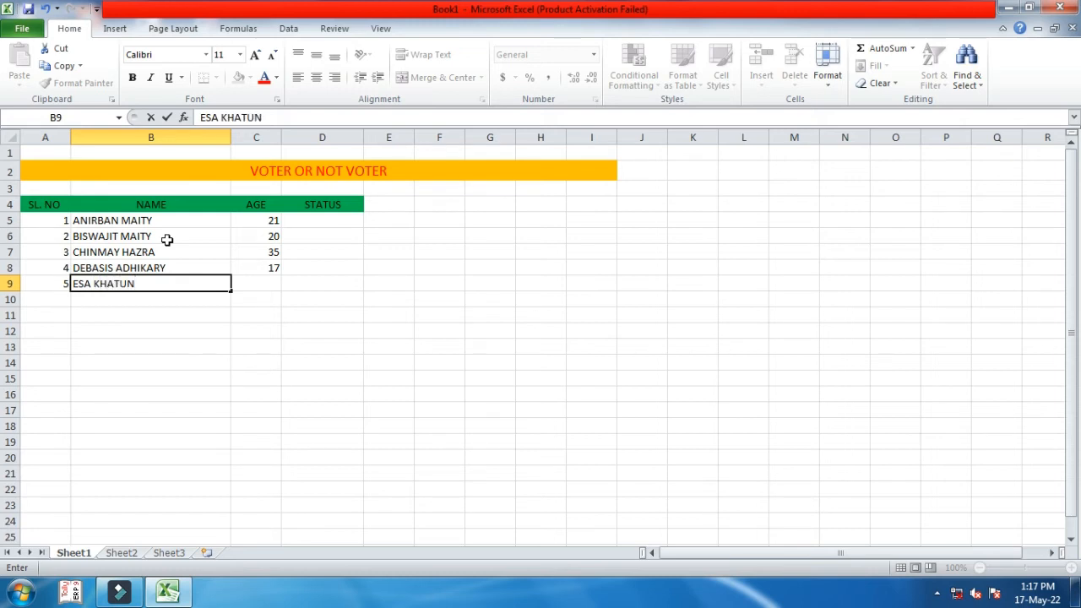
key(Tab)
text(17.6)
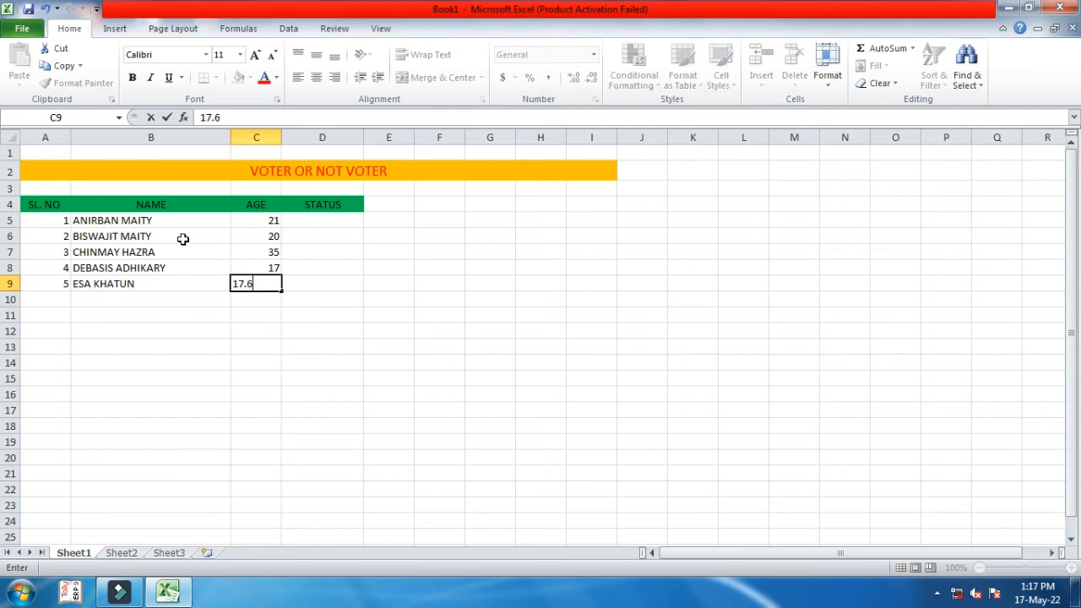
key(Tab)
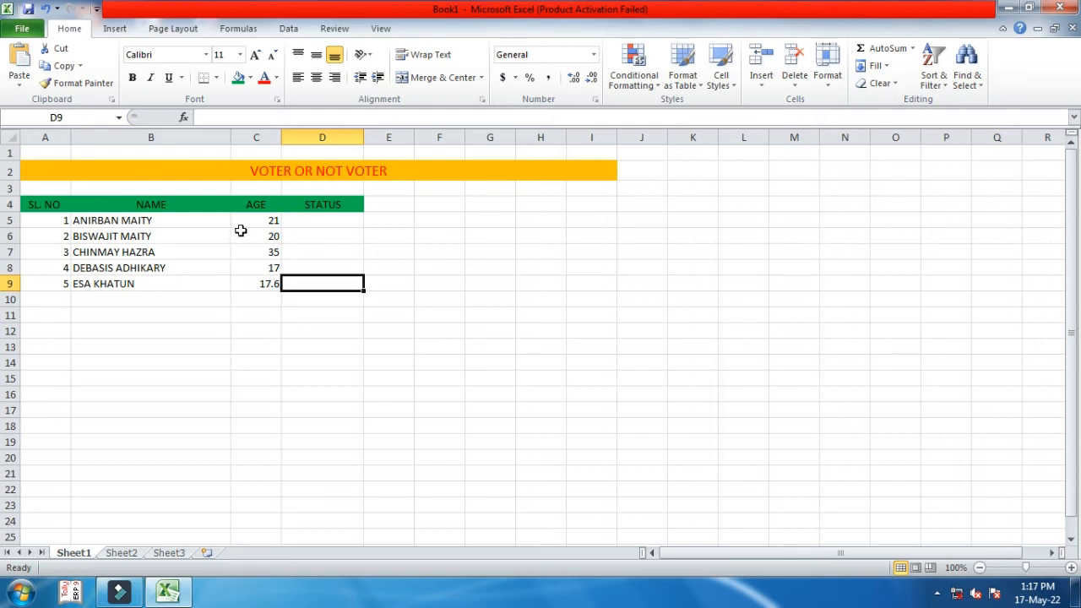
- Centre the serial numbers, names and ages in A5:D9
drag(58, 219, 342, 284)
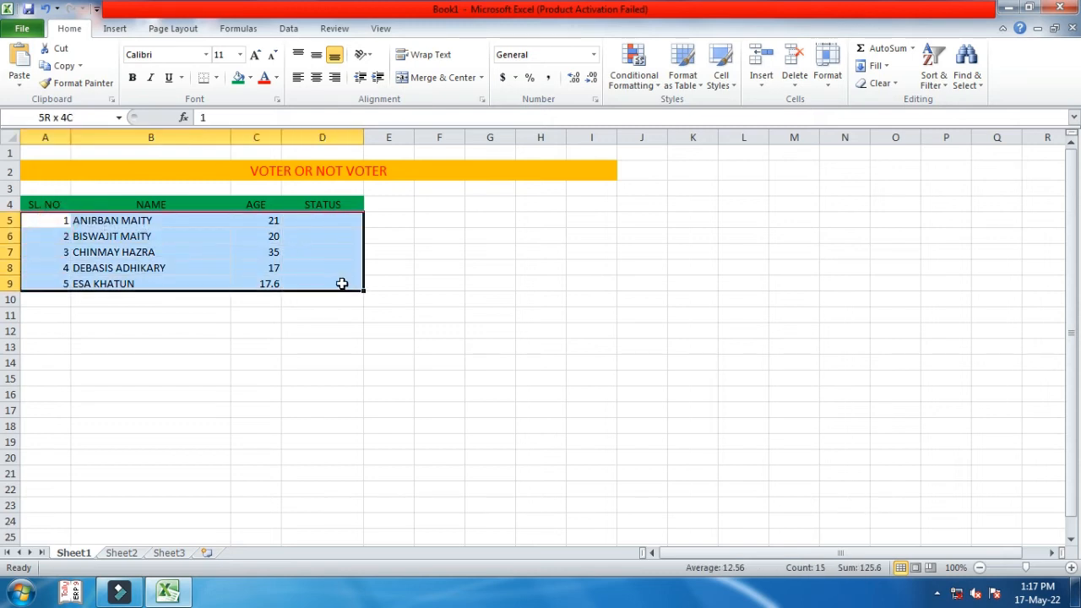
click(316, 78)
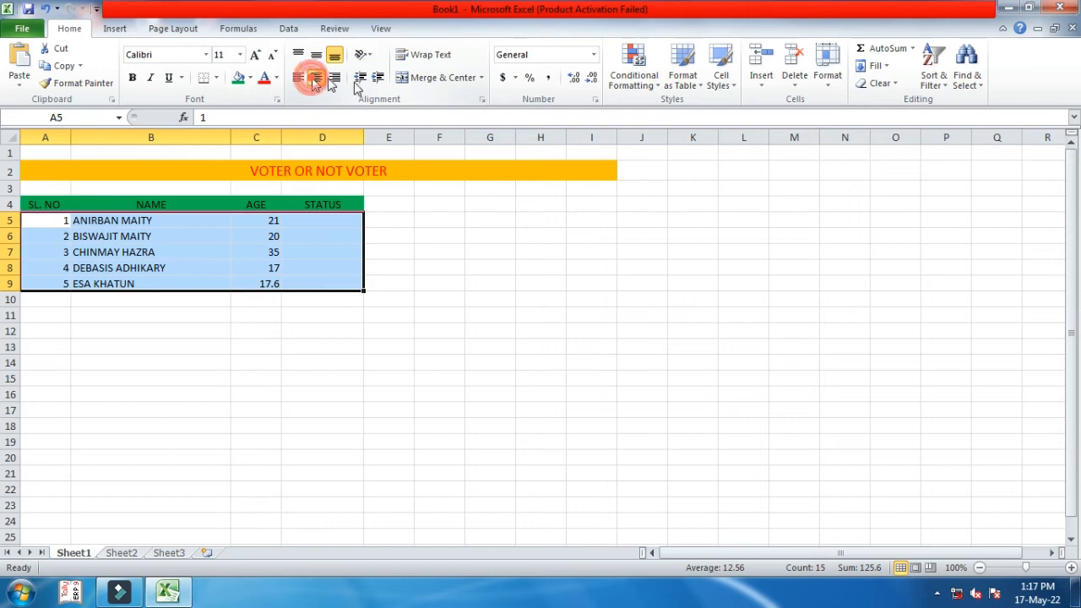
click(309, 220)
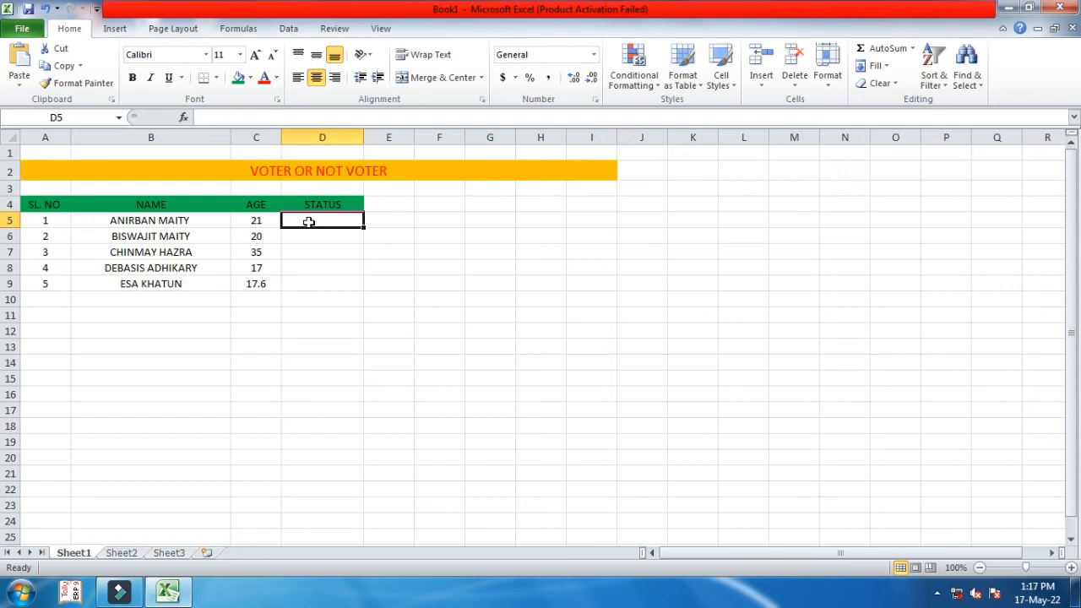
- Enter =IF(C5>18,"VOTER","NOT VOTER") in D5 as the status formula
text(=)
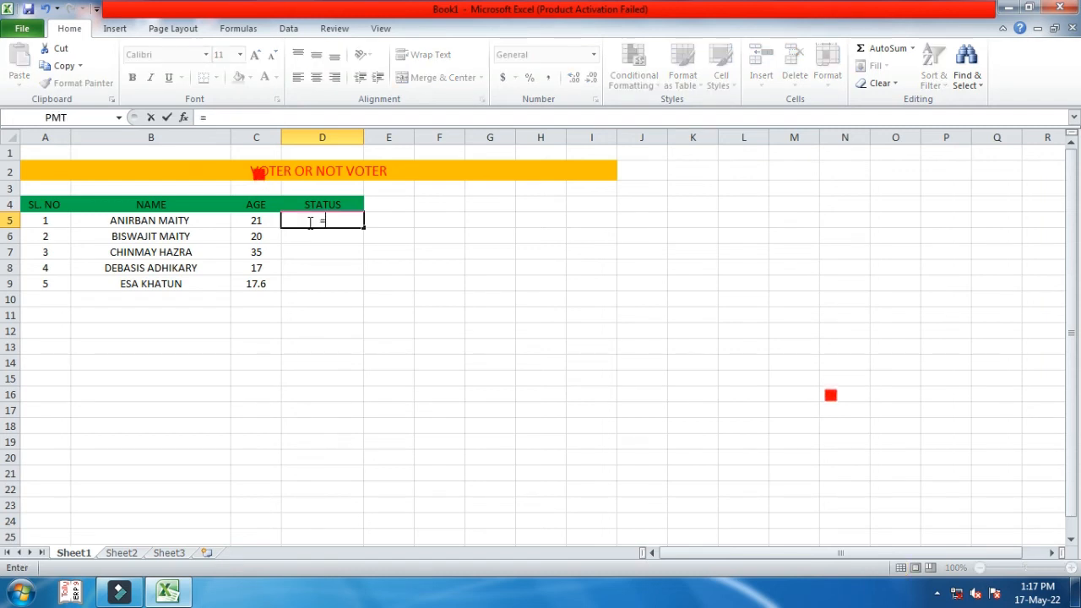
text(IF)
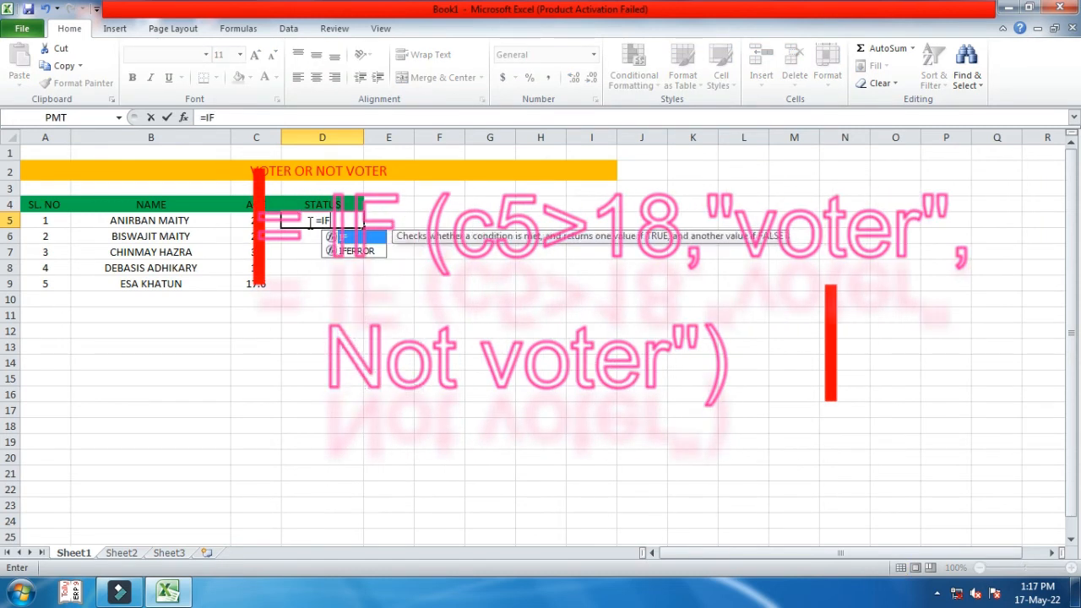
text(()
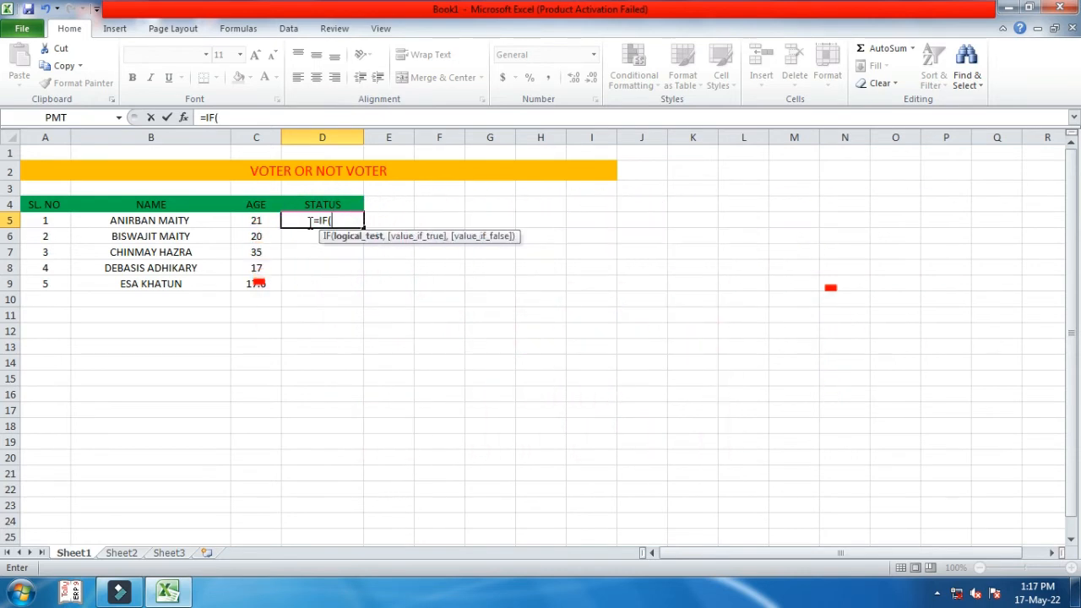
click(258, 219)
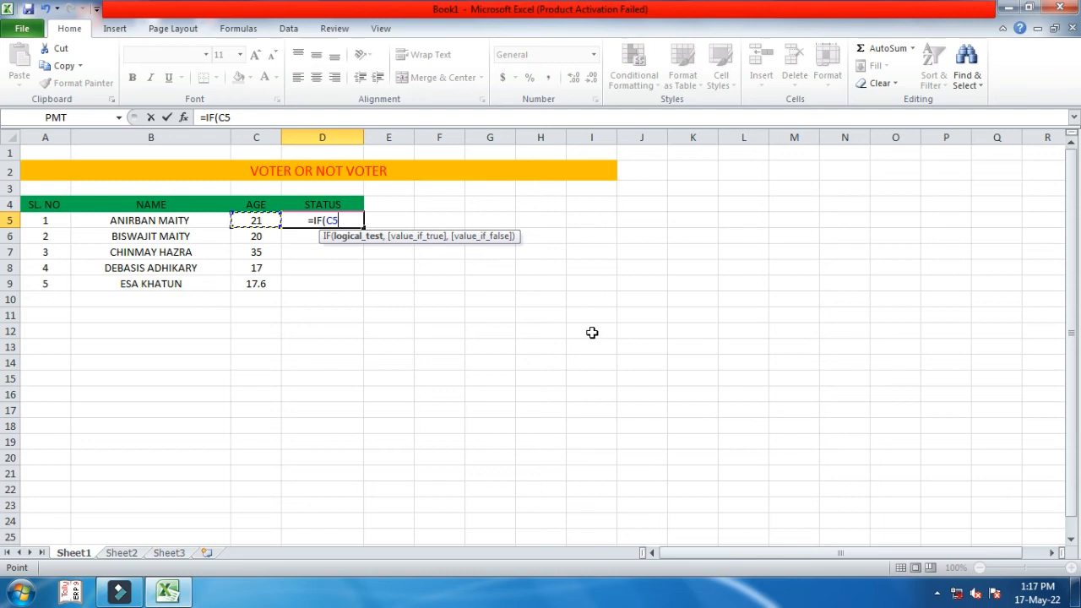
text(>)
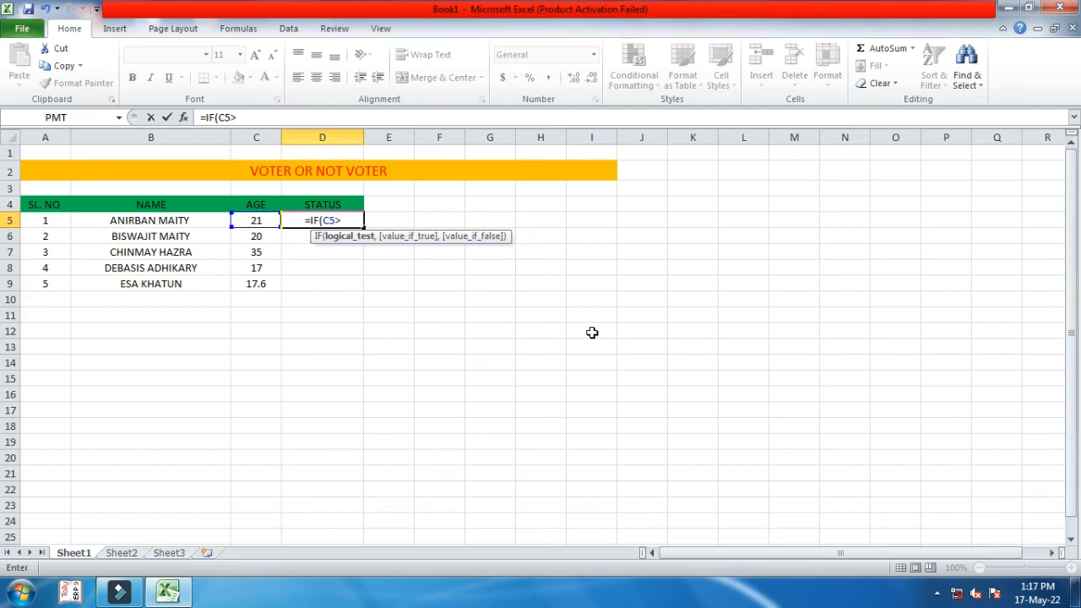
text(18)
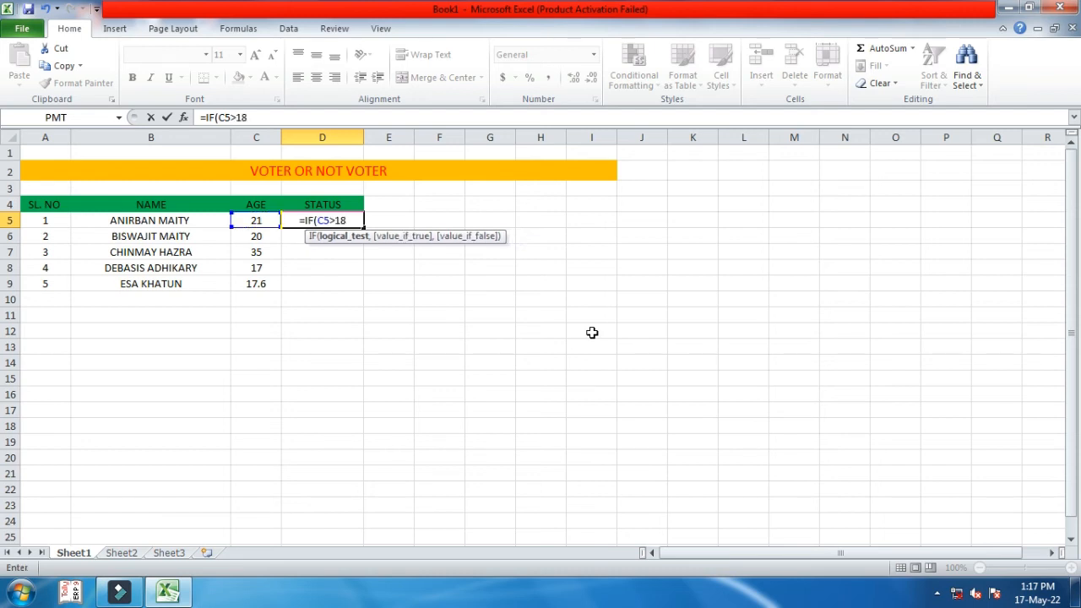
text(,)
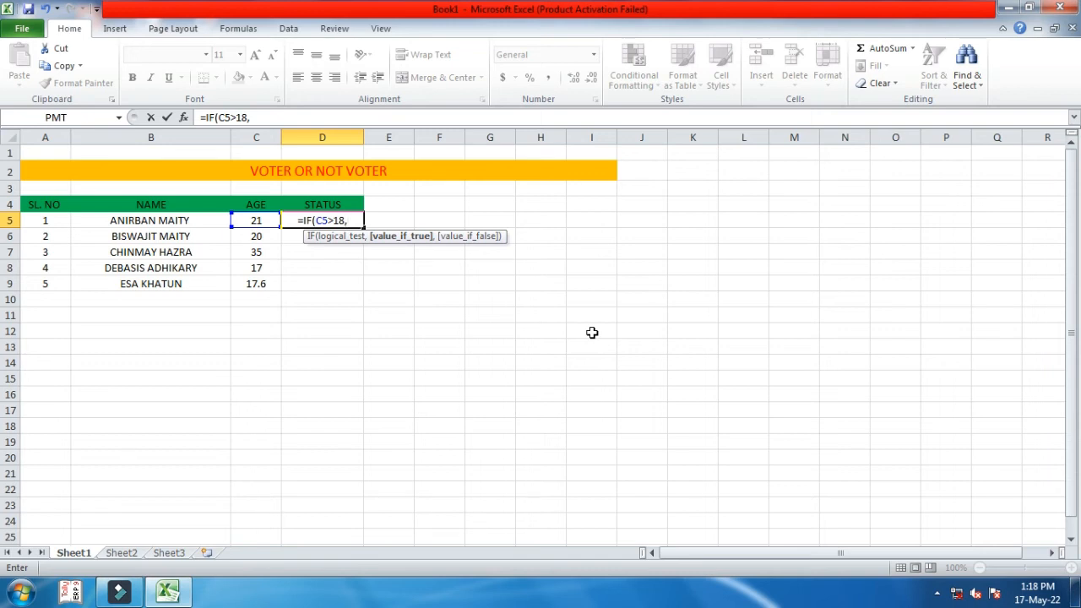
text(")
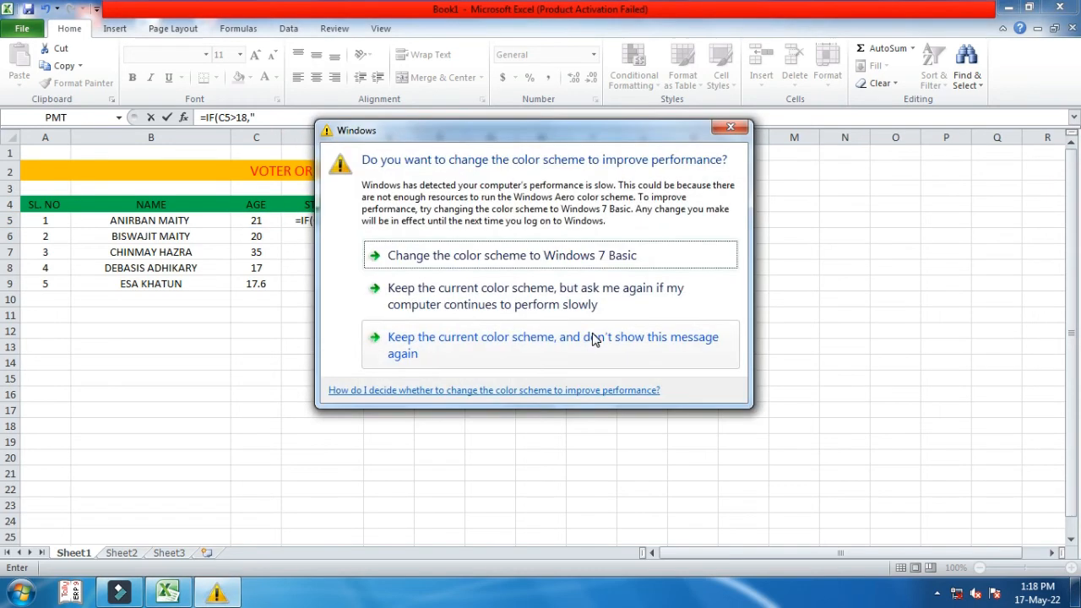
click(731, 126)
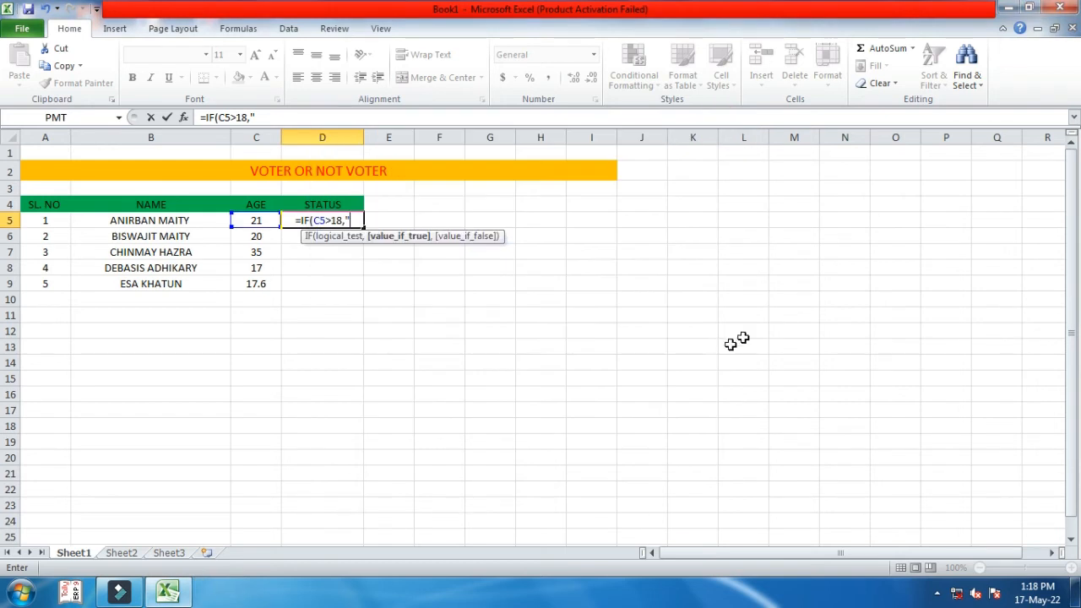
text(VO)
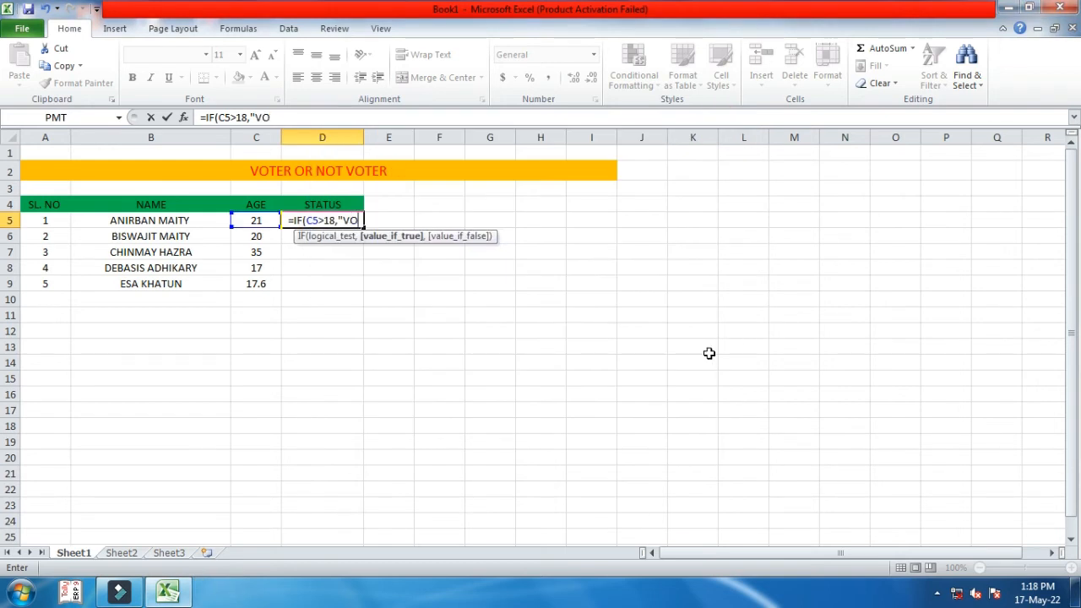
text(TER",)
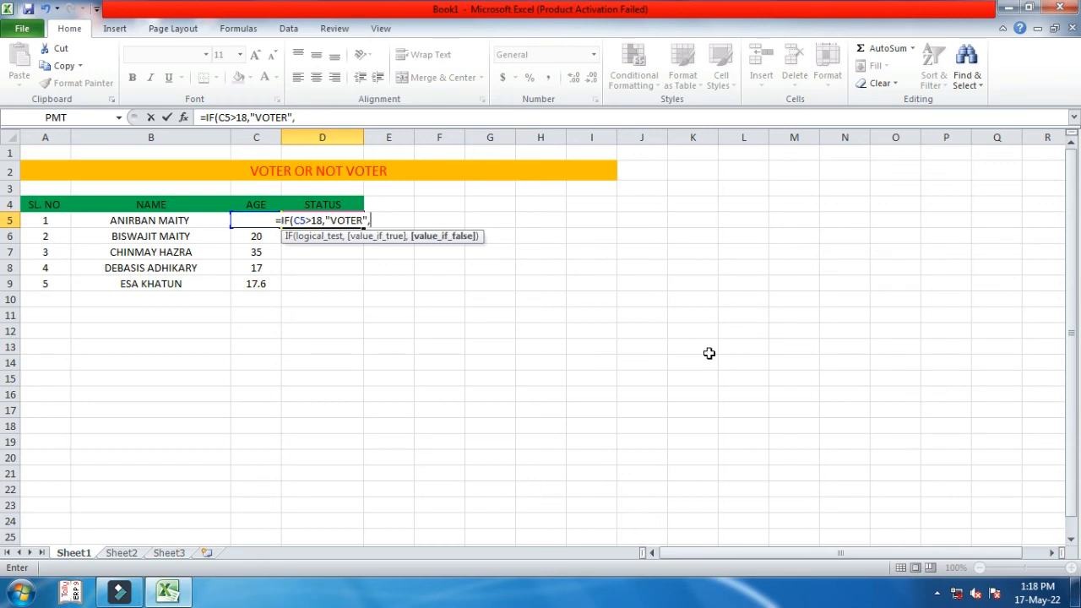
text("NON)
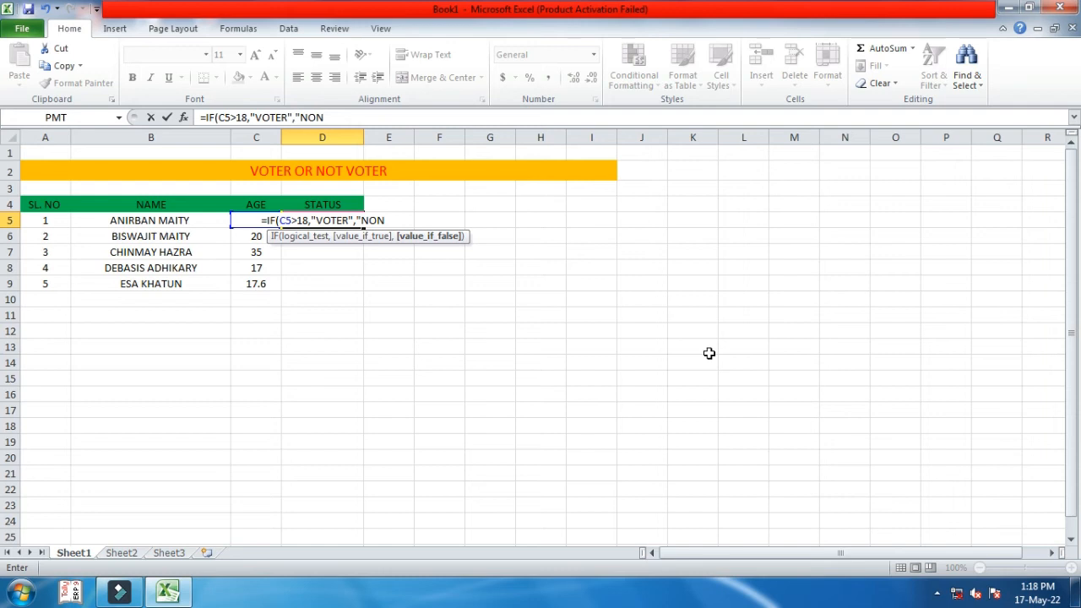
key(BackSpace)
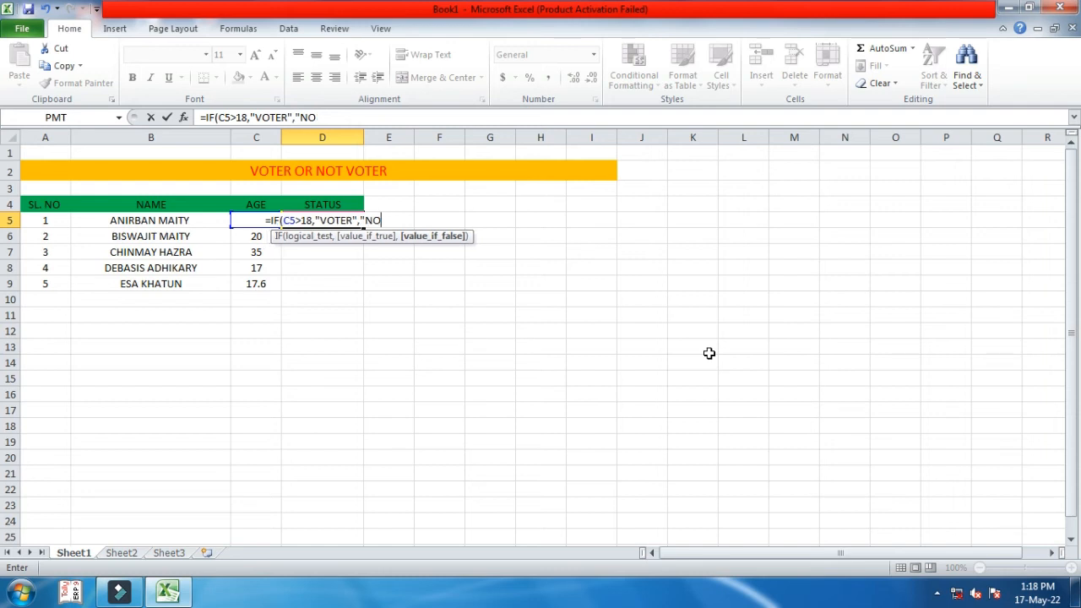
text(T)
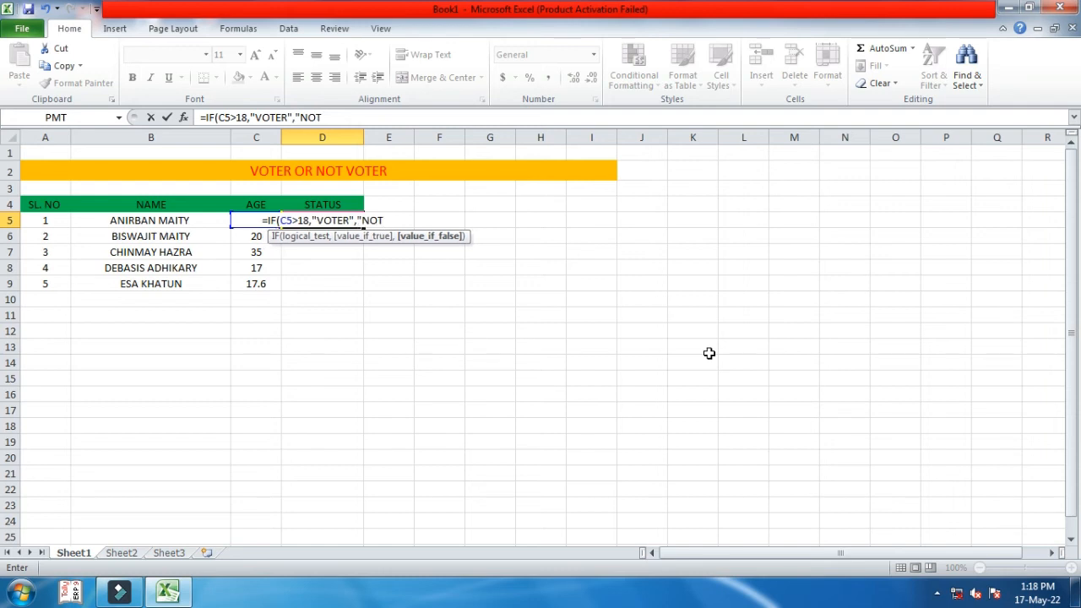
text( VO)
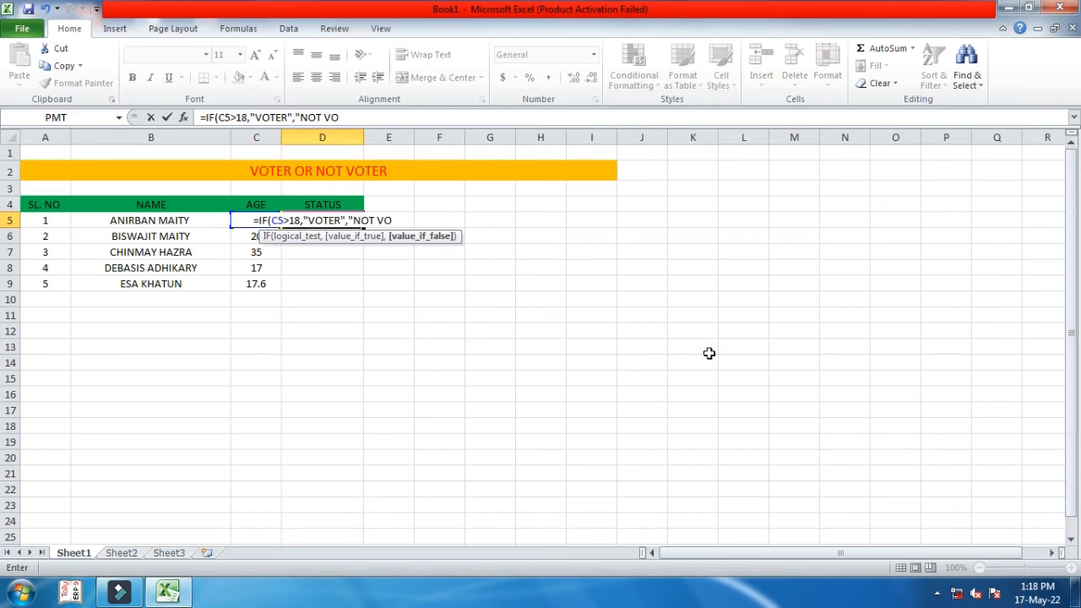
text(TER)
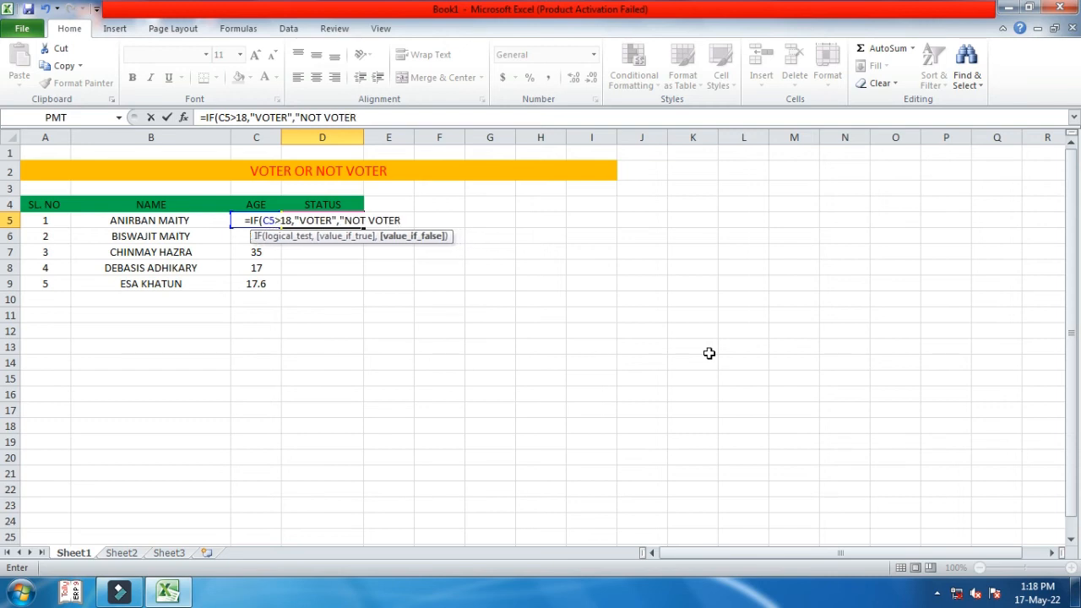
text(")
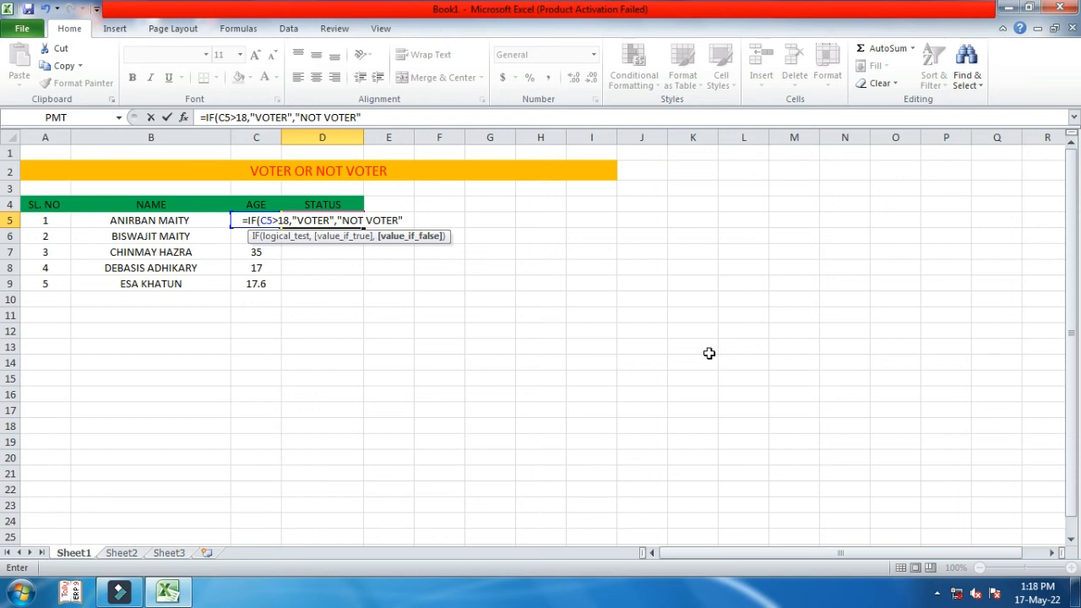
text())
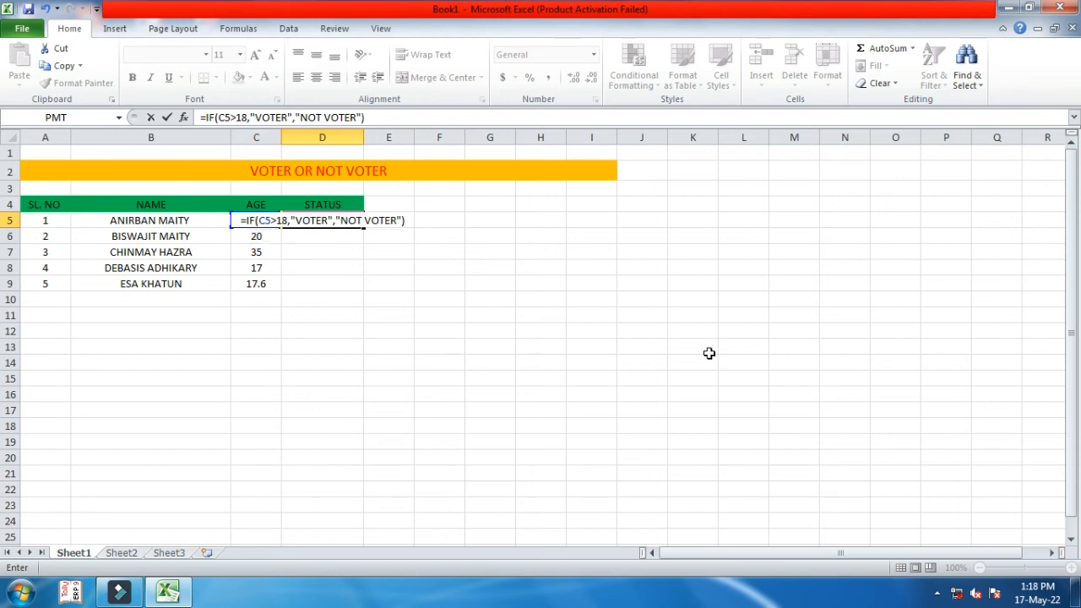
key(Return)
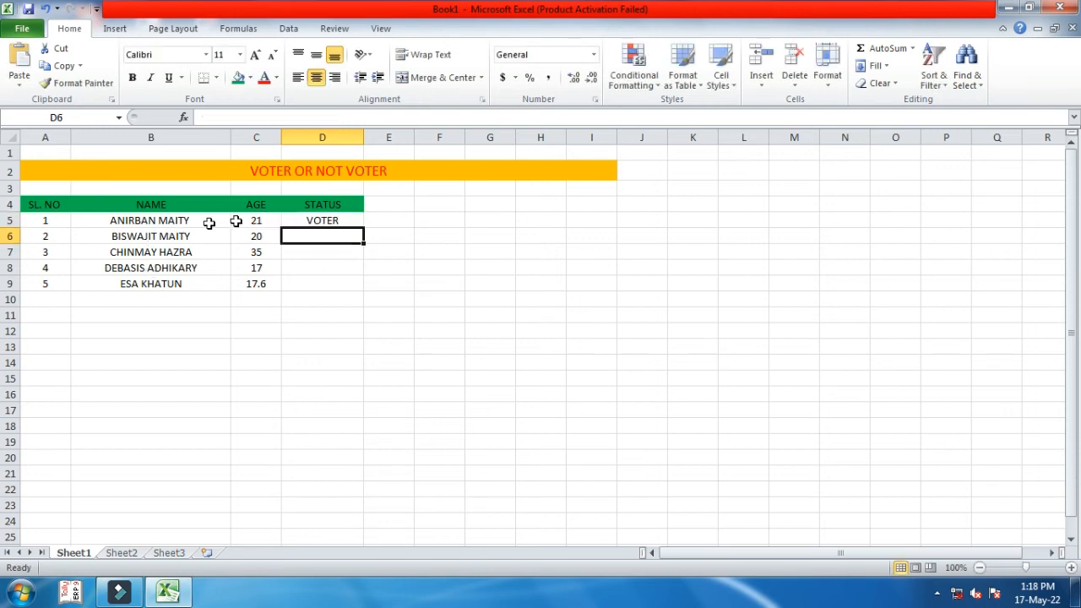
- Fill the D5 IF formula down to D9, so rows 8 and 9 show NOT VOTER
click(315, 220)
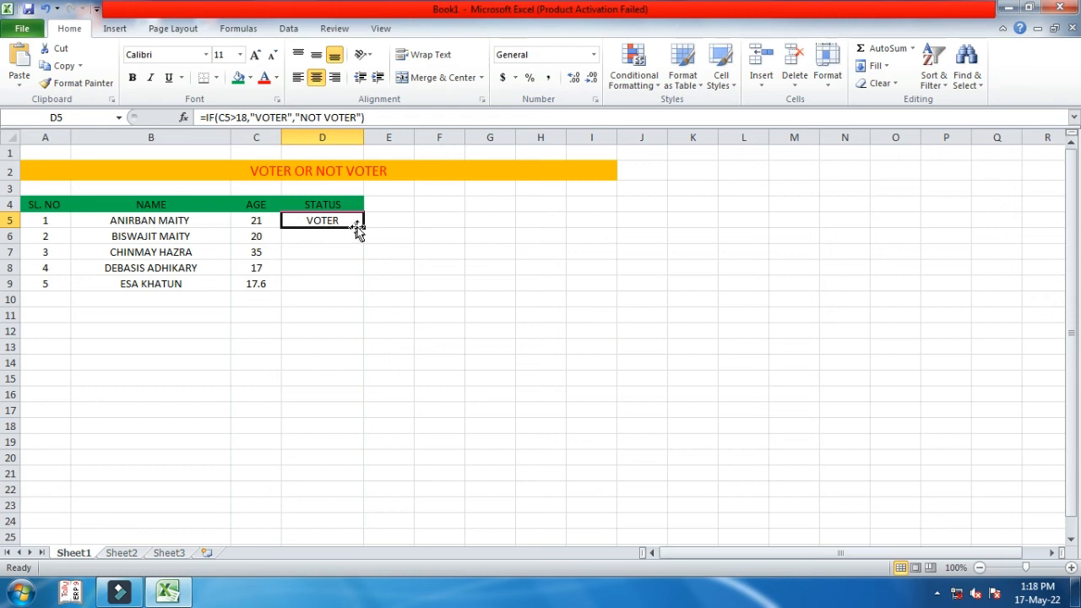
drag(362, 225, 355, 290)
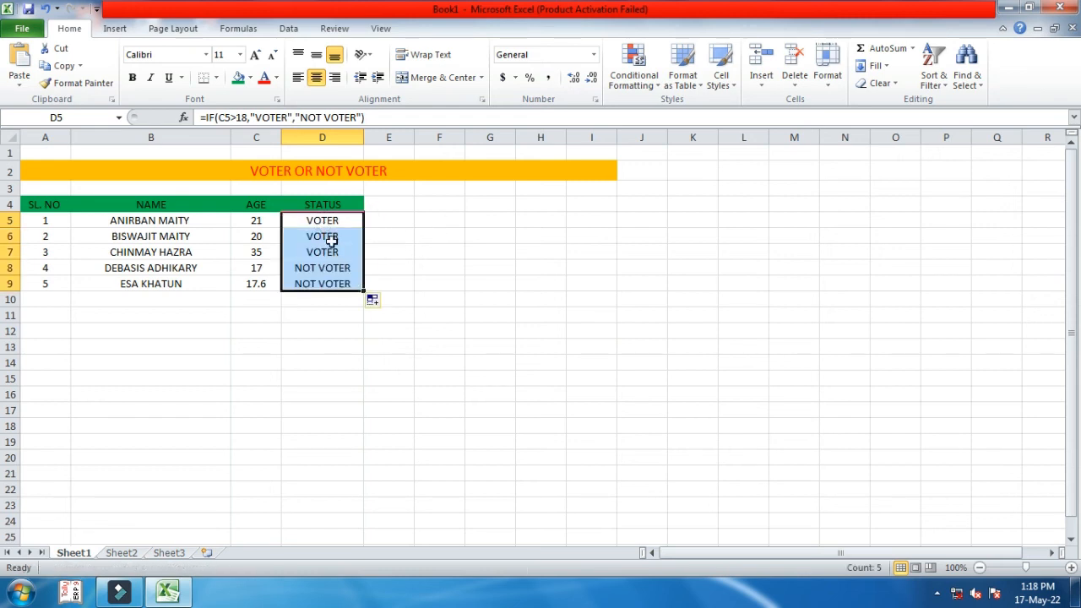
click(379, 219)
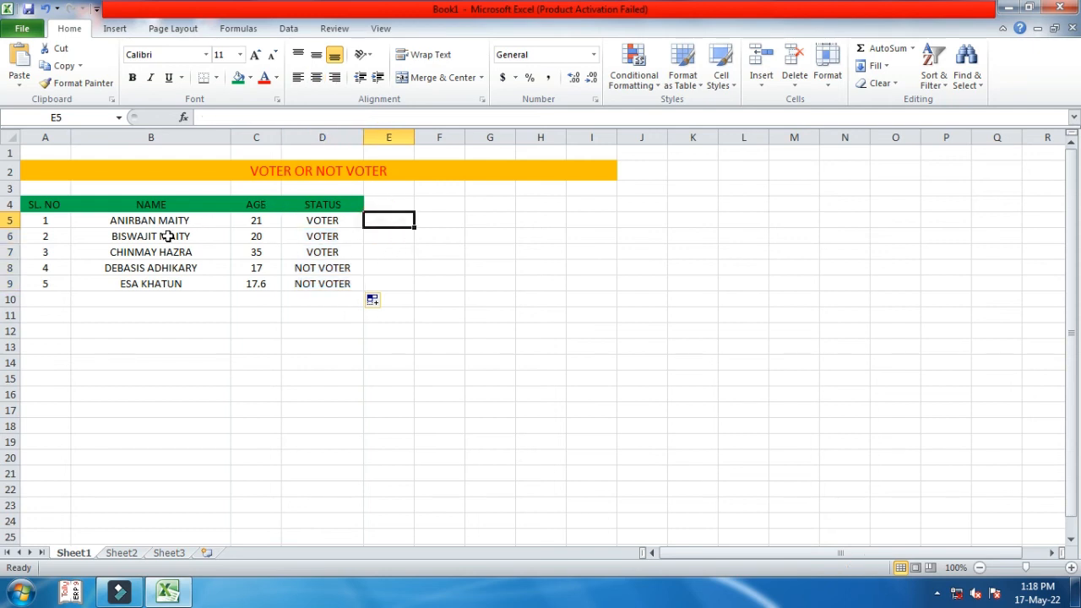
- Give the data rows A5:D9 a Light Blue fill and Yellow font color
click(48, 219)
drag(48, 219, 351, 284)
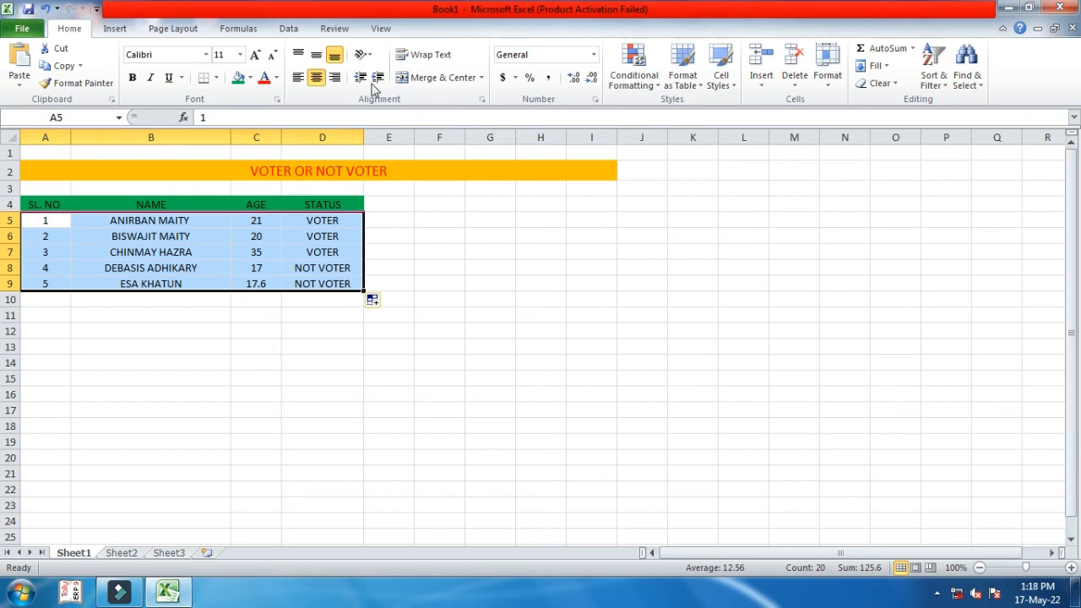
click(250, 77)
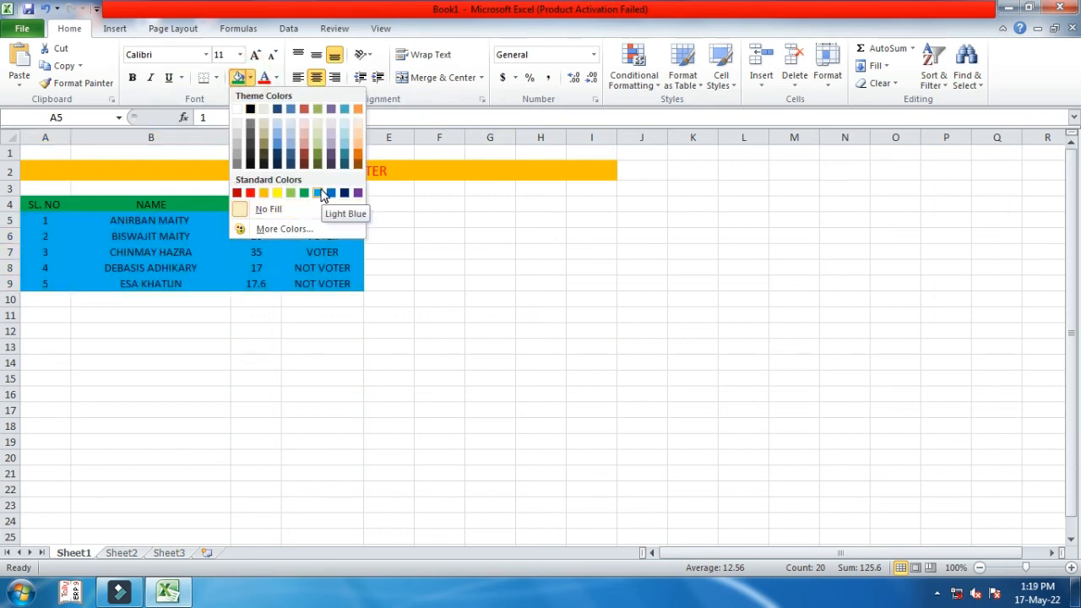
click(318, 189)
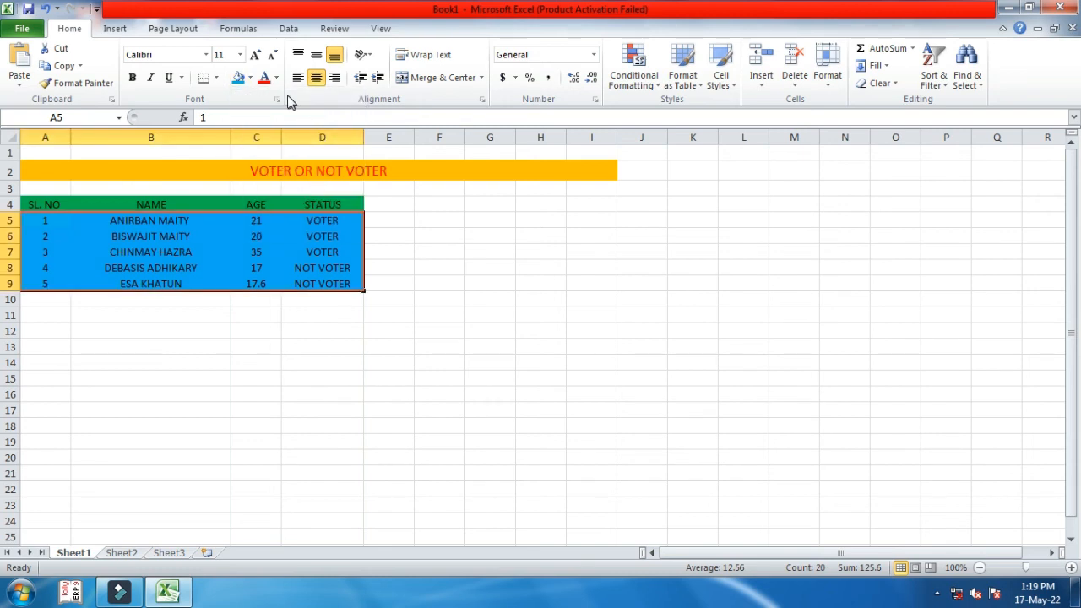
click(276, 77)
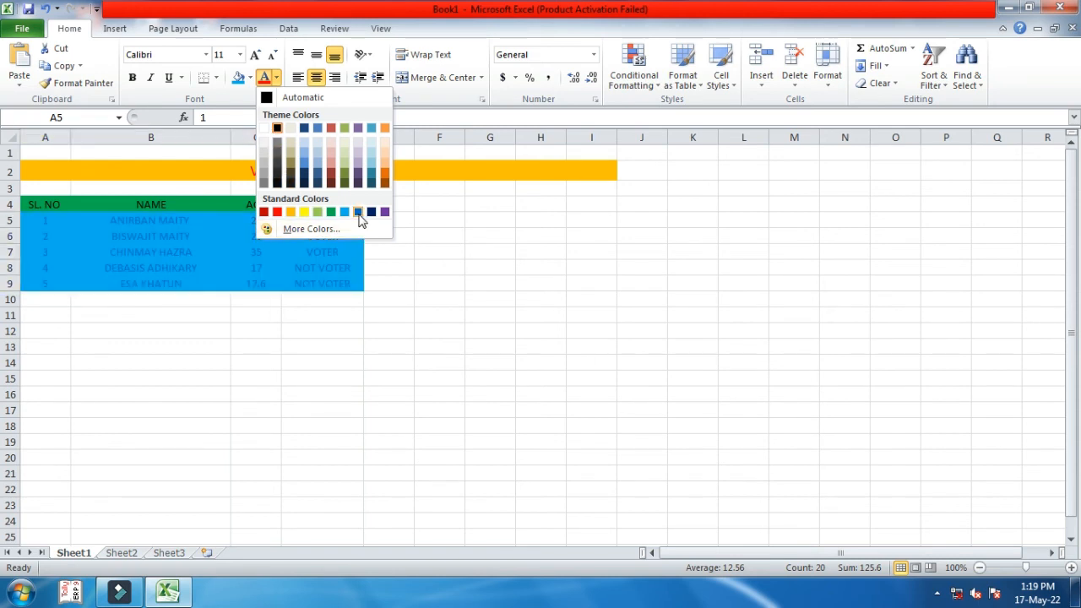
click(305, 213)
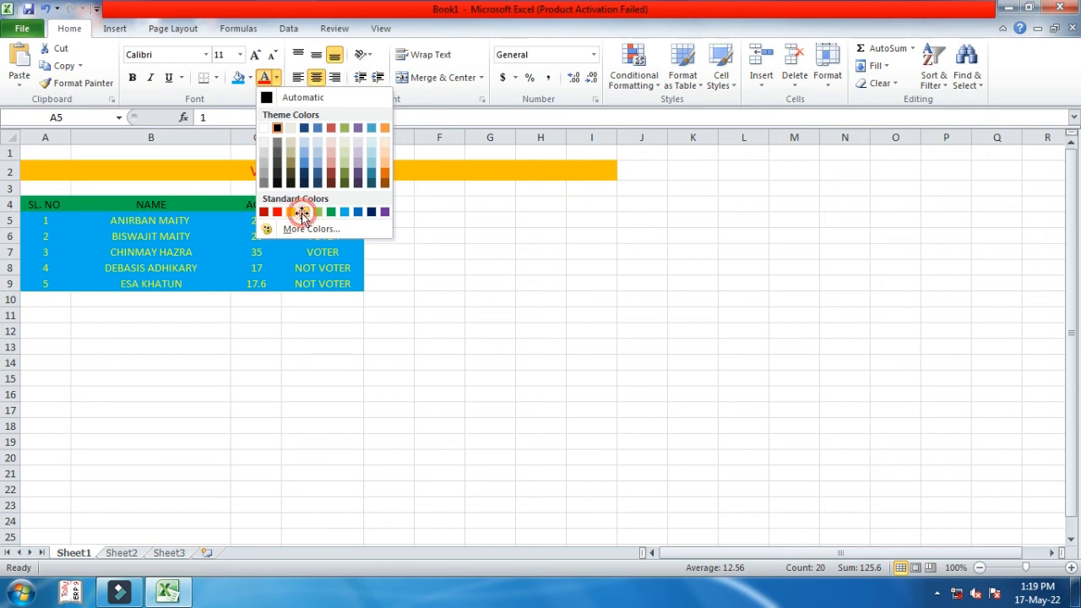
click(276, 330)
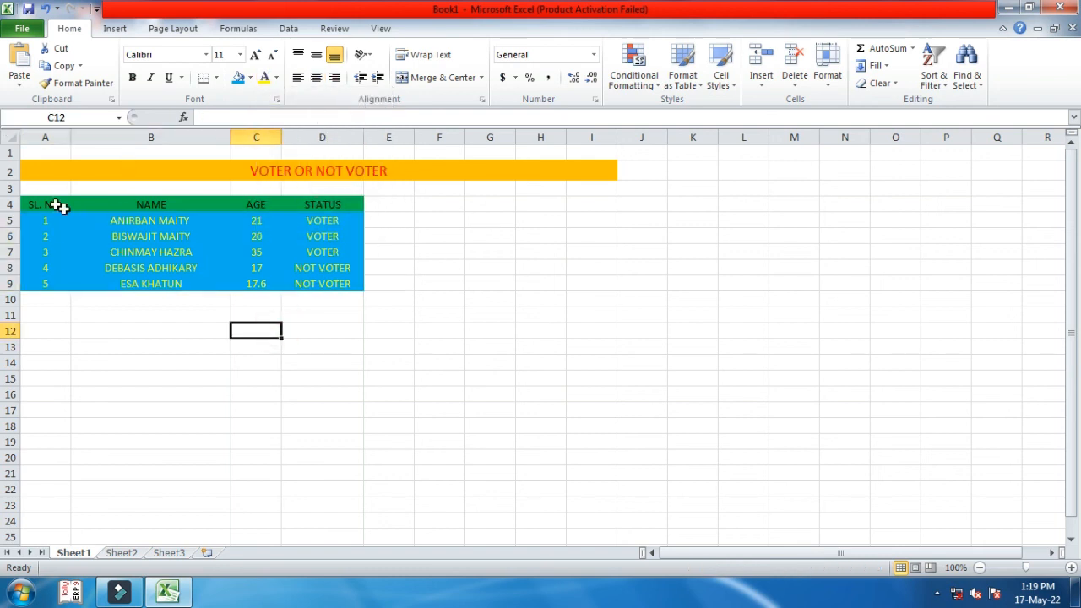
- Apply All Borders to the whole table A4:D9, headers included
drag(34, 201, 308, 284)
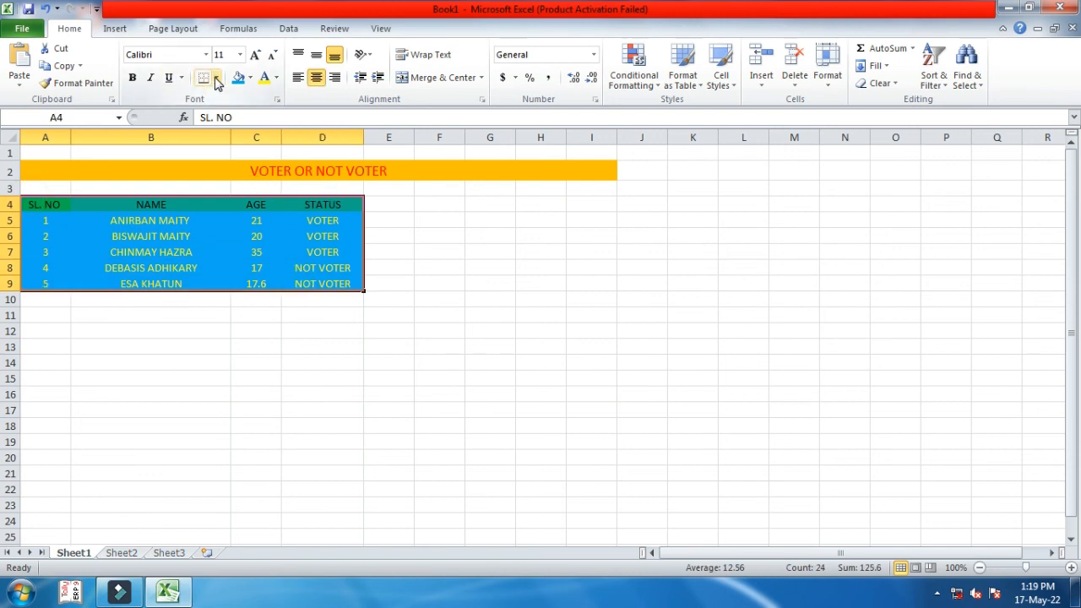
click(216, 77)
click(225, 204)
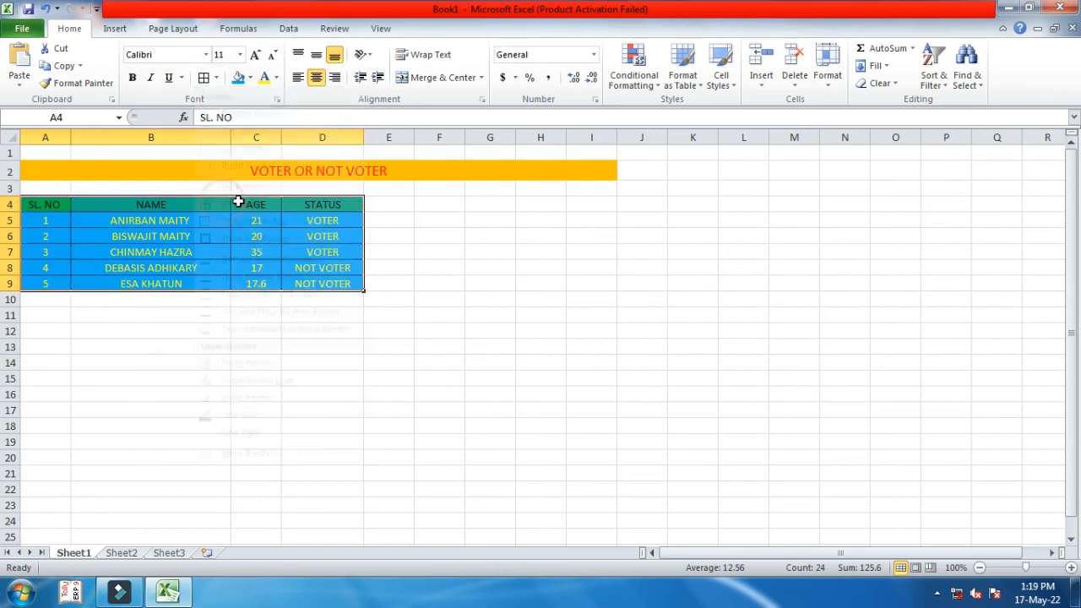
click(222, 314)
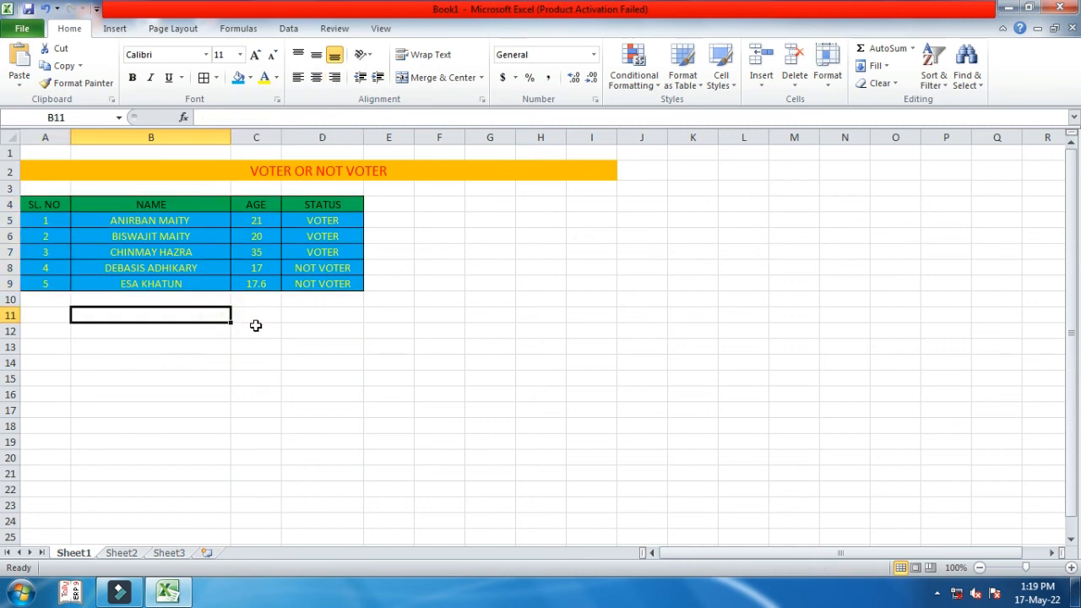
click(256, 327)
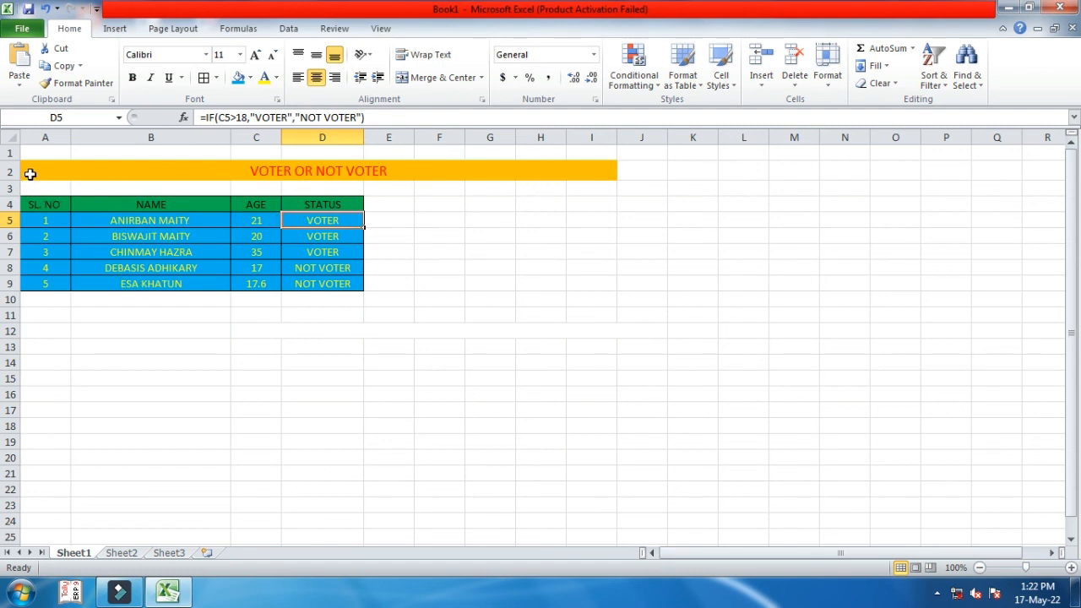
- Enlarge the font of the title and table area A2:I10 to 18 points
drag(33, 163, 284, 297)
click(254, 57)
click(254, 57)
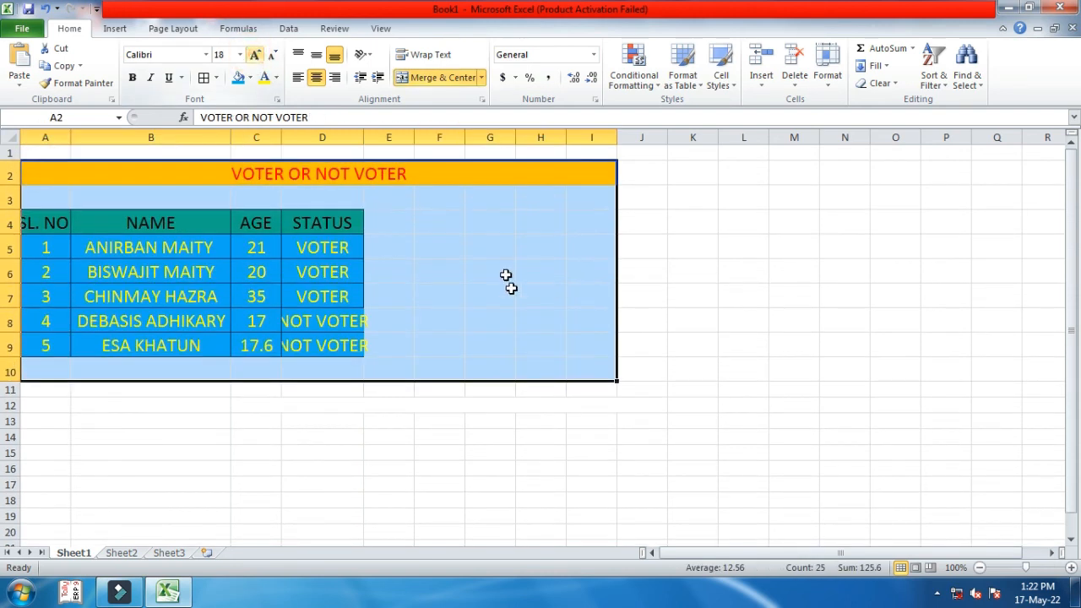
click(504, 366)
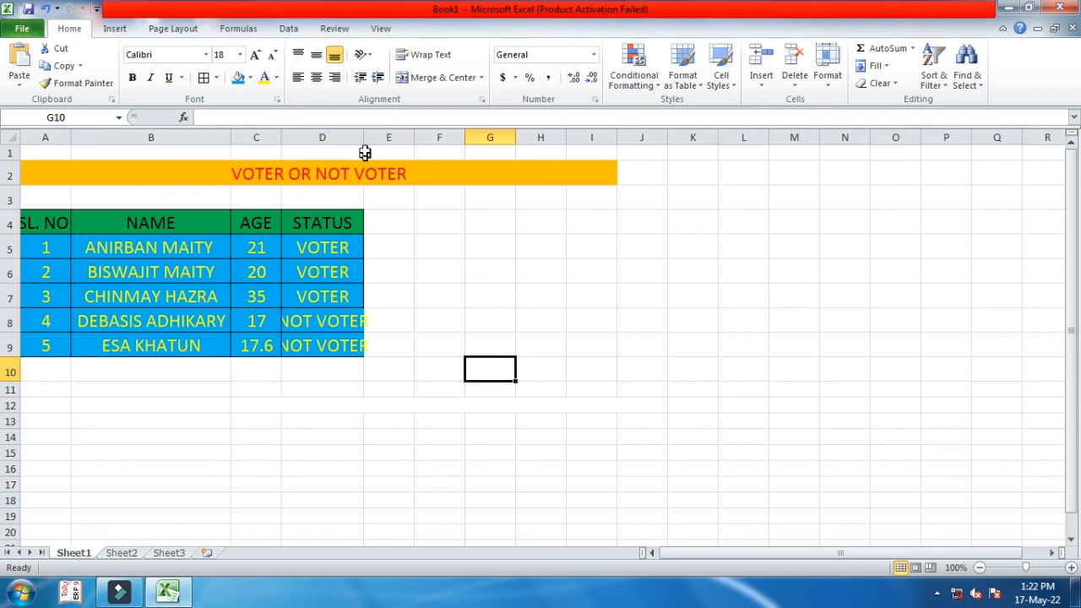
- Widen column D so NOT VOTER fits, and dismiss the Windows colour-scheme prompt
drag(364, 137, 384, 138)
click(408, 296)
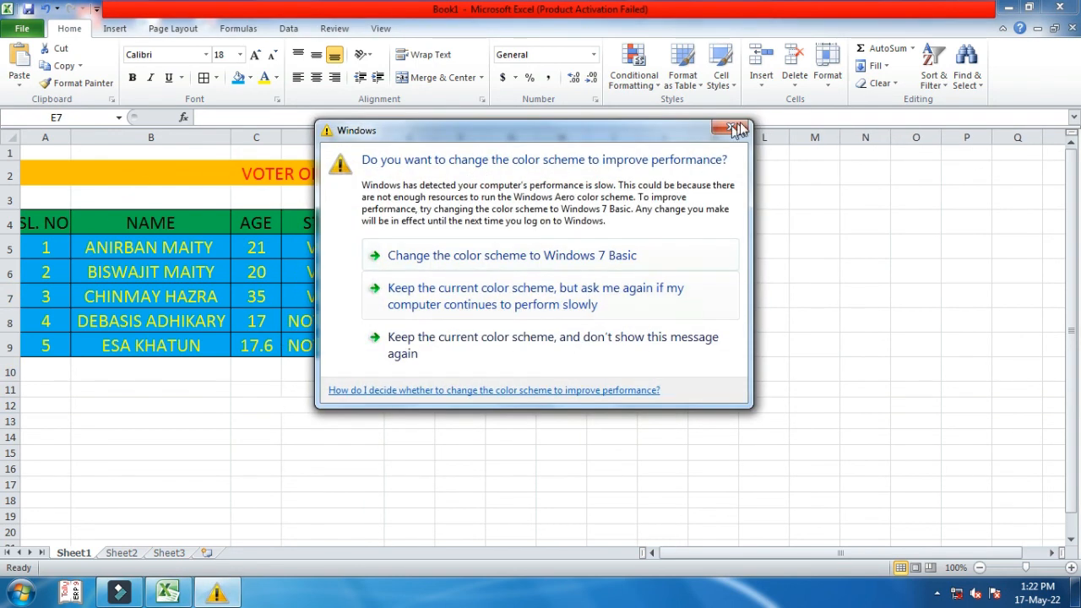
click(735, 128)
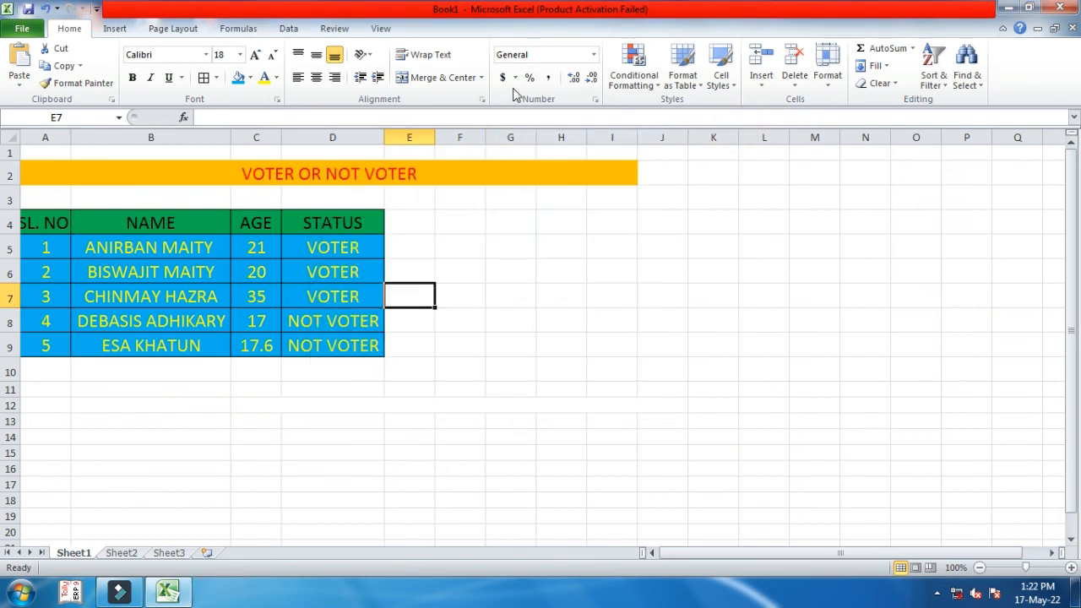
click(422, 234)
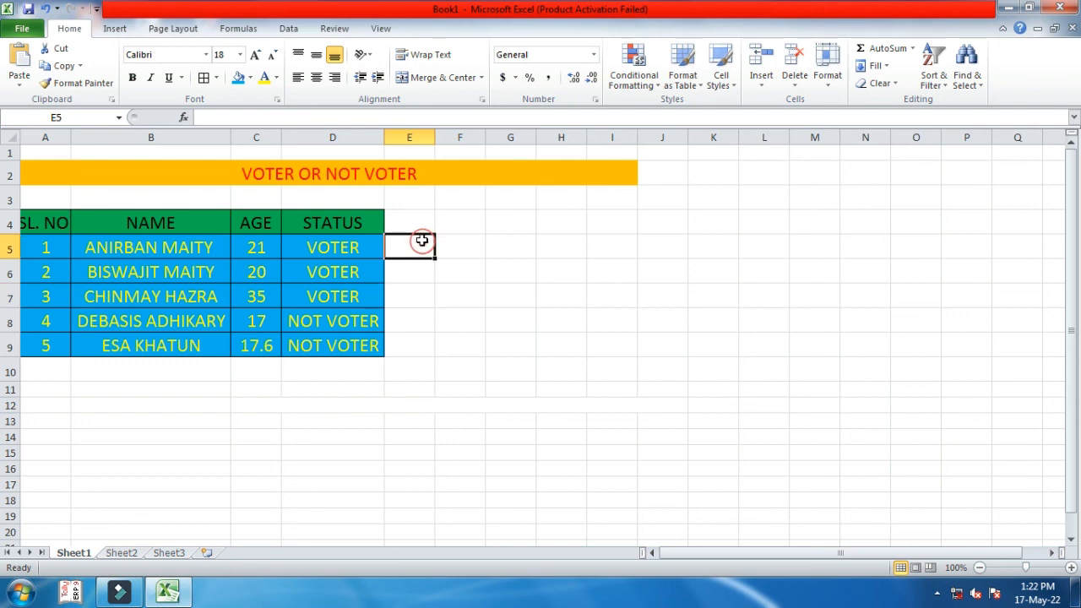